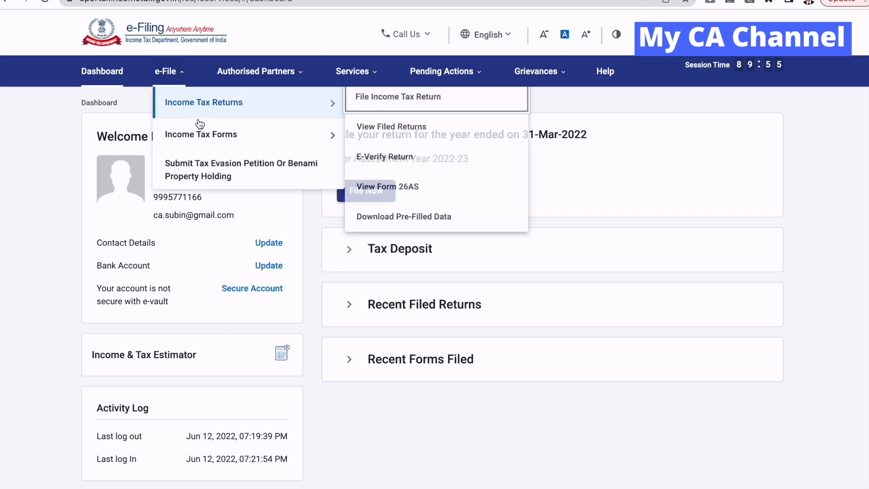
Open Form 10E for filing from the income tax forms for persons without business or professional income
mouse_move(219, 135)
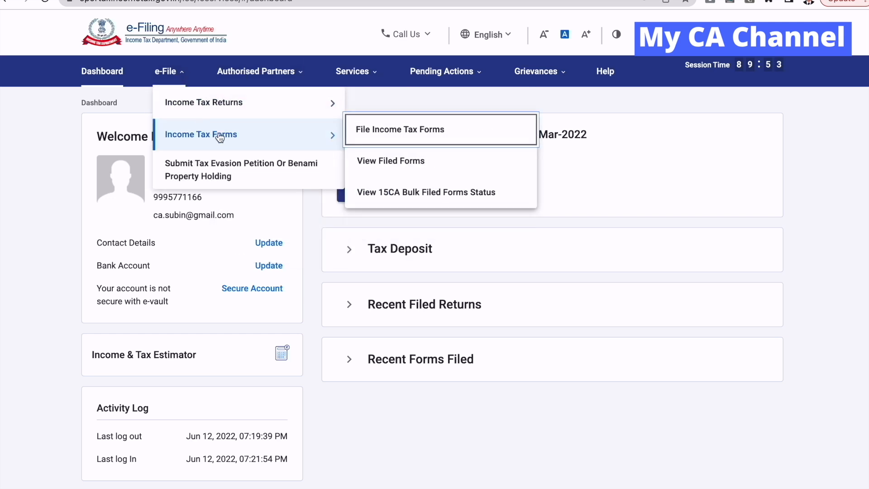
click(424, 131)
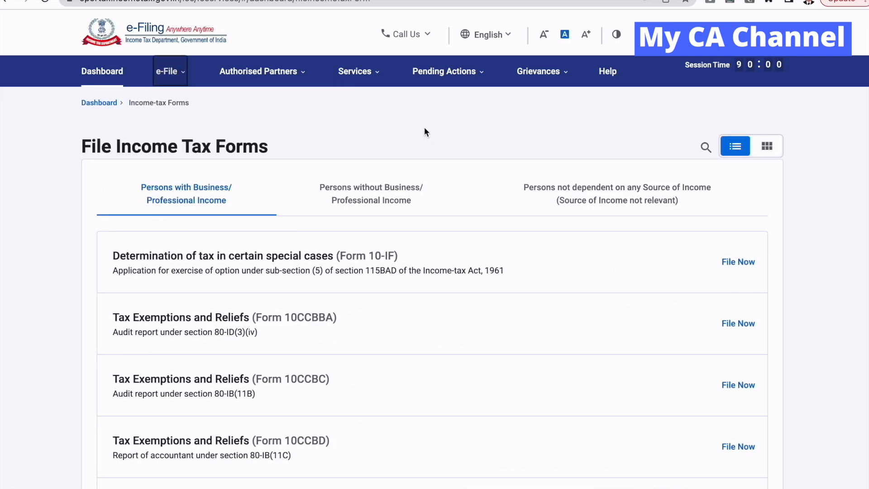
click(400, 199)
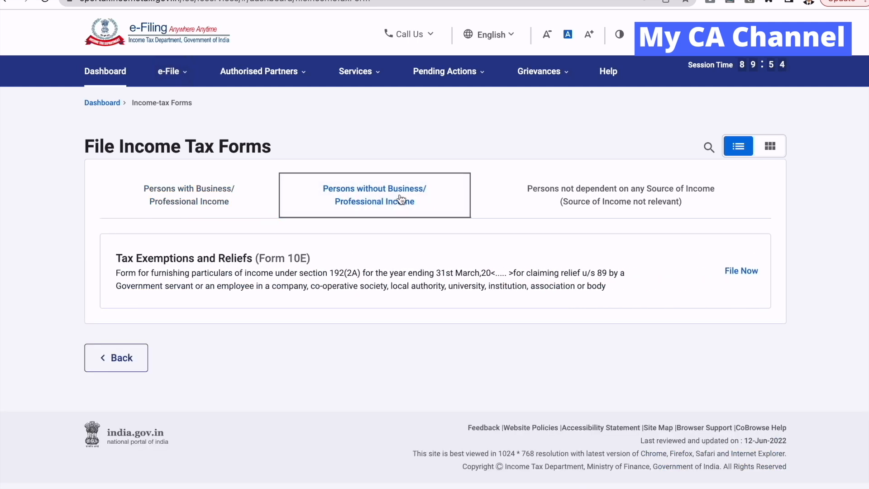
click(747, 272)
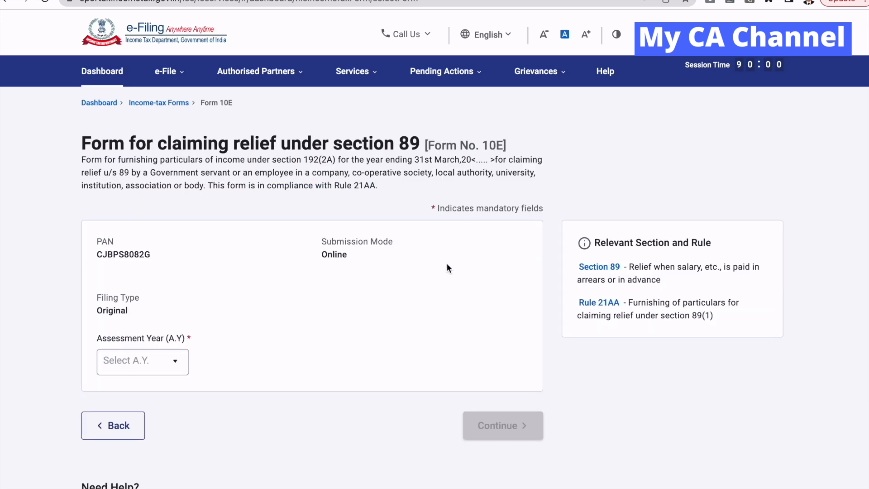
Set the assessment year to 2022-23 and get started with Form 10E
click(178, 362)
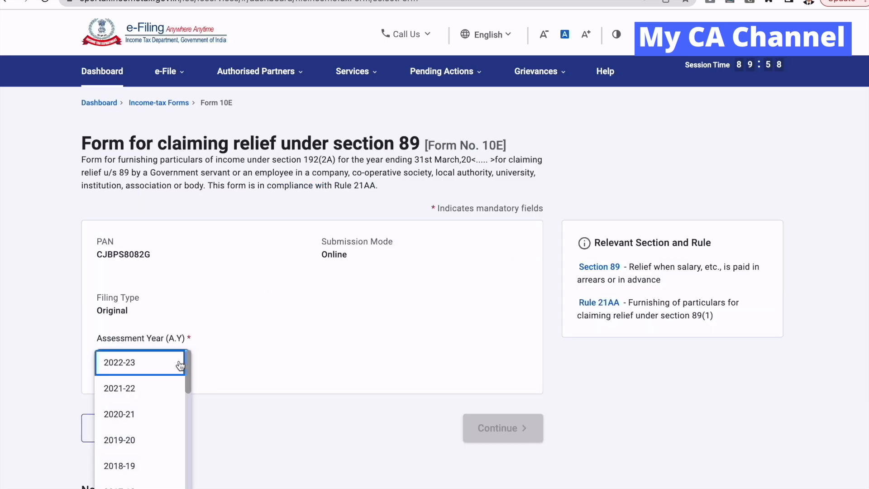
click(167, 367)
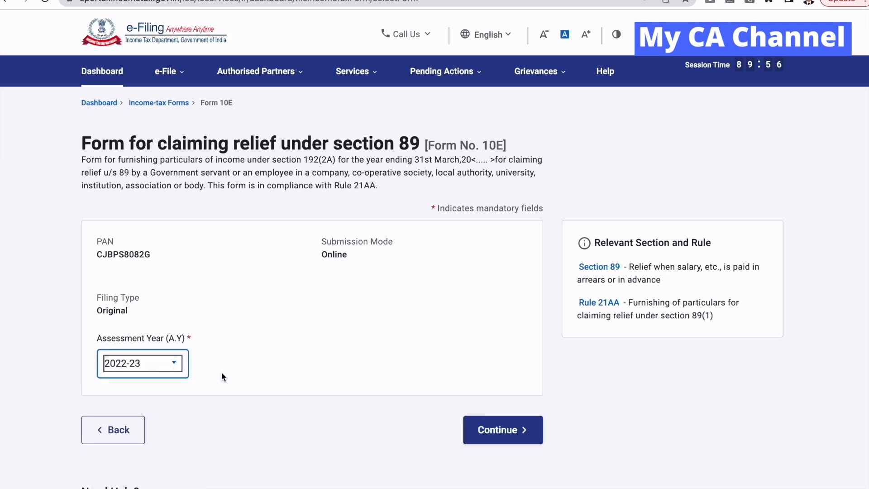
click(504, 429)
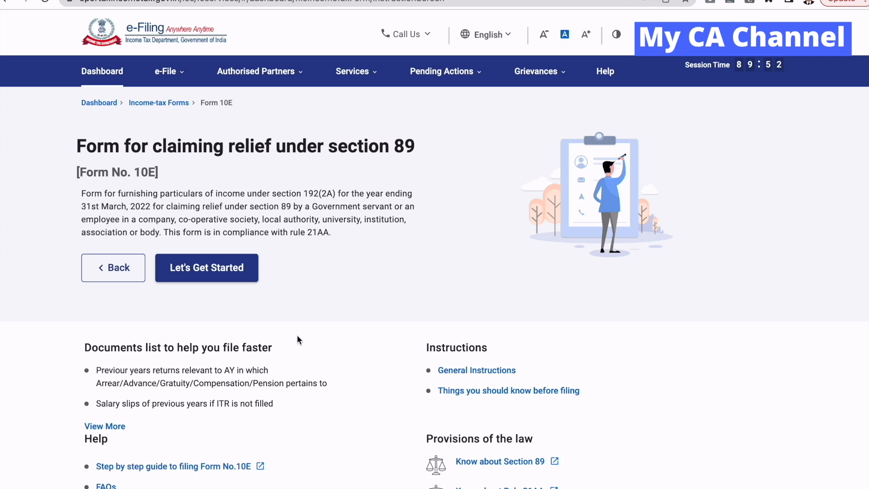
click(233, 281)
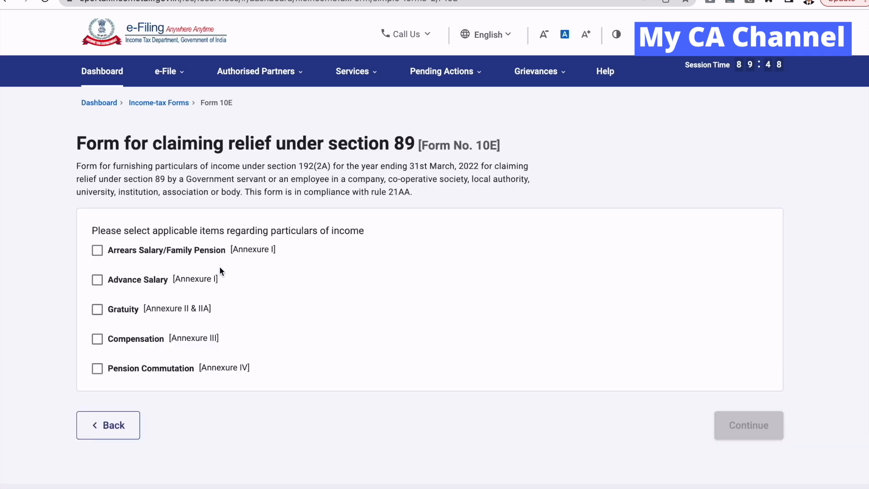
Choose Arrears Salary/Family Pension [Annexure I] as the applicable income item and save the Personal Information section
click(97, 250)
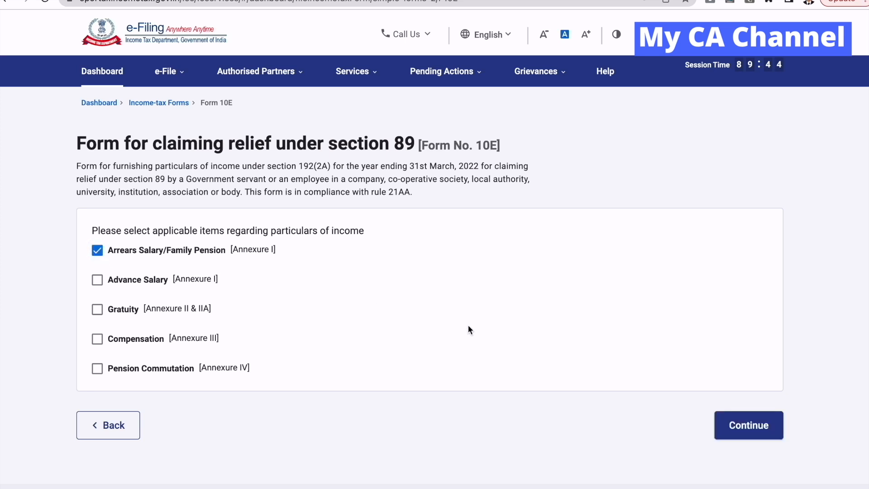
click(755, 429)
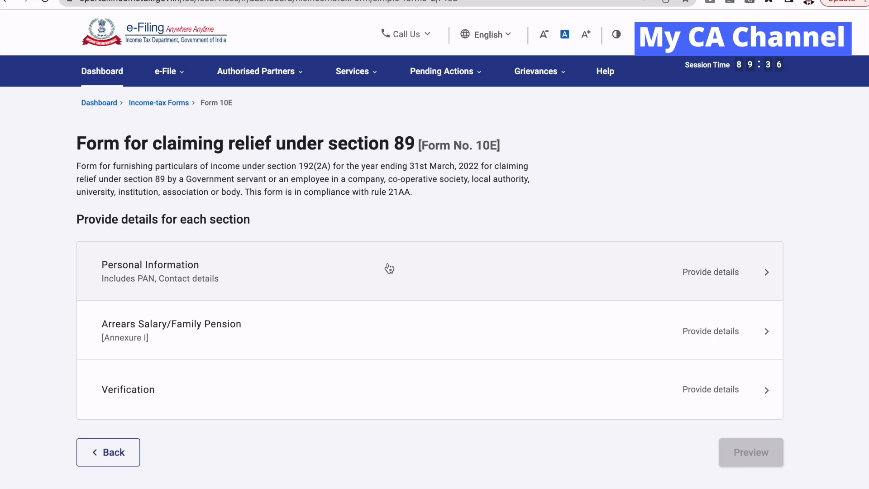
click(389, 268)
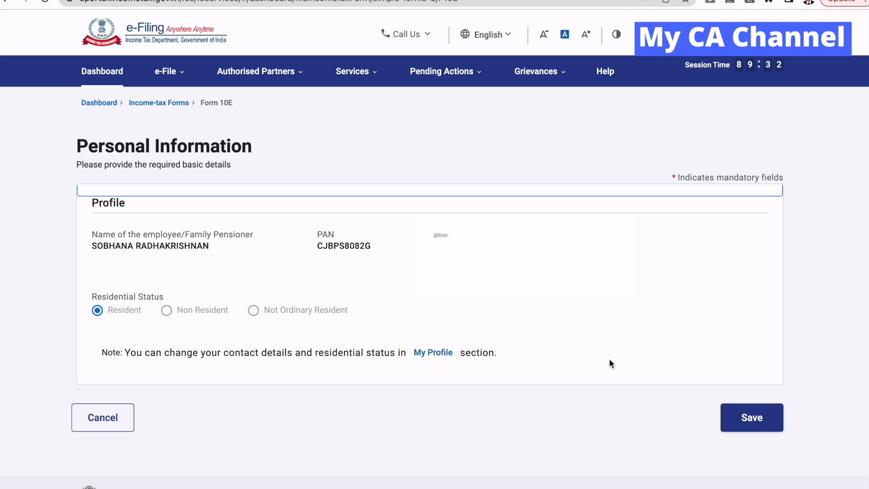
click(749, 421)
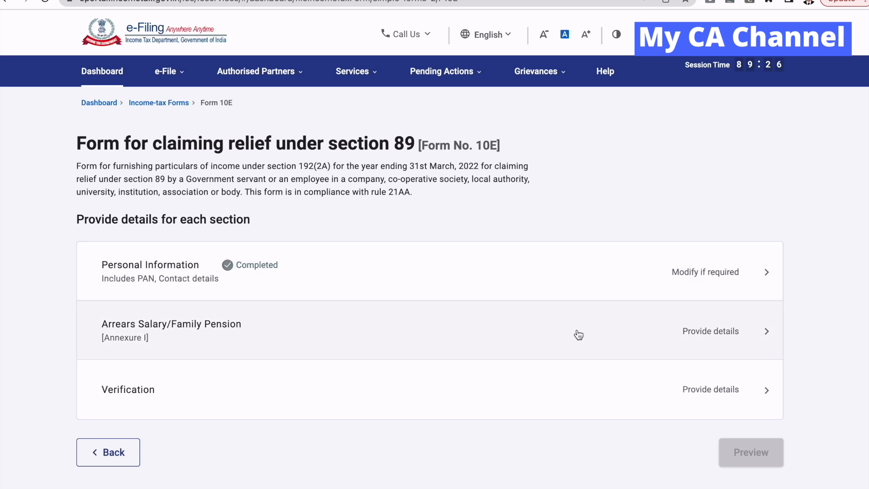
In the Arrears Salary/Family Pension section, set the total taxable income excluding arrears to 6,00,000
click(706, 337)
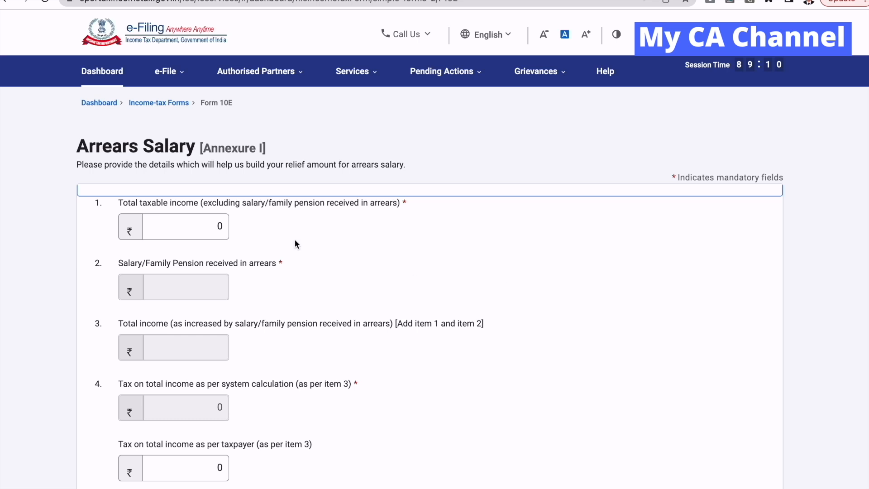
click(196, 225)
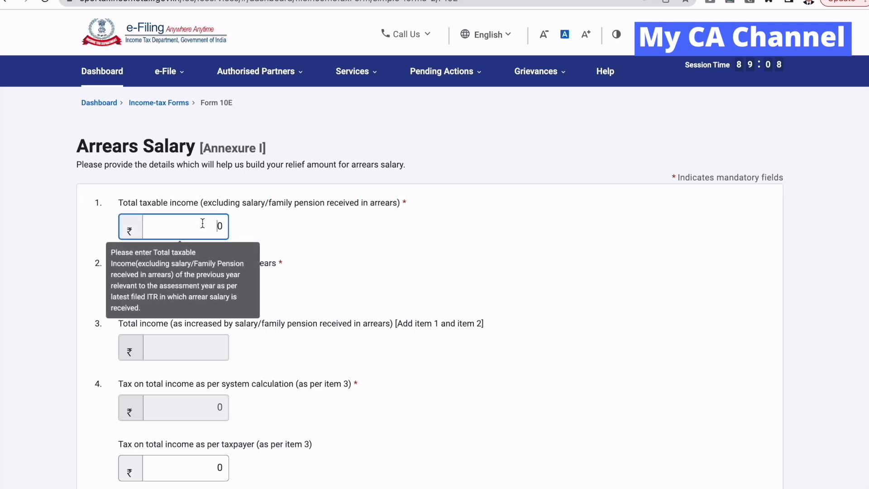
click(196, 225)
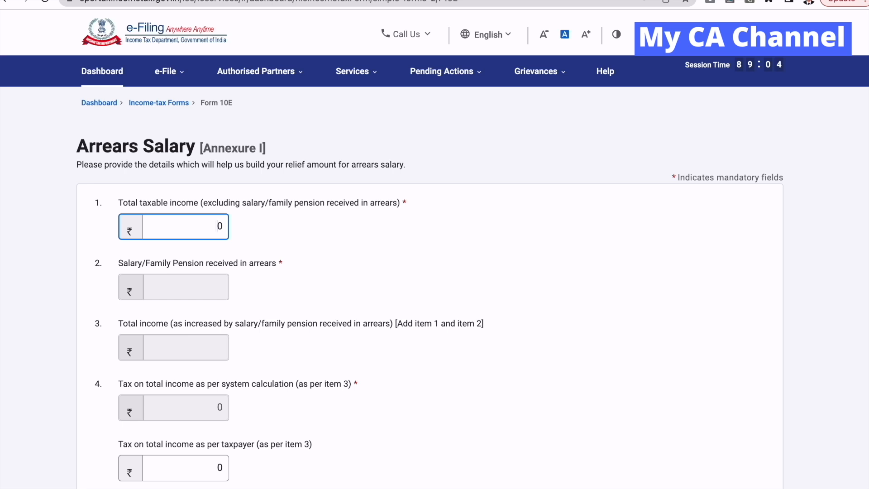
key(Delete)
text(6,)
text(00,00)
text(0)
key(Tab)
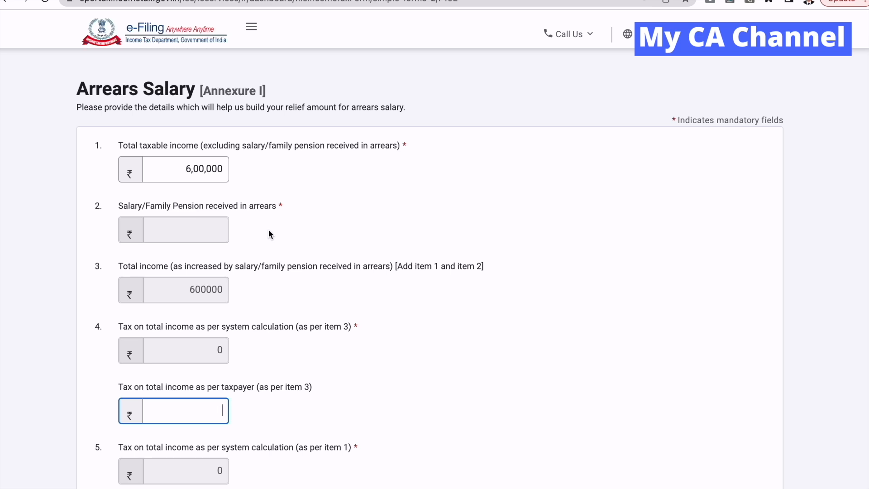
Set the tax on total income as per taxpayer to 96,200 for item 3 and 33,800 for item 1
text(96200)
click(380, 386)
scroll(380, 386, down, 2)
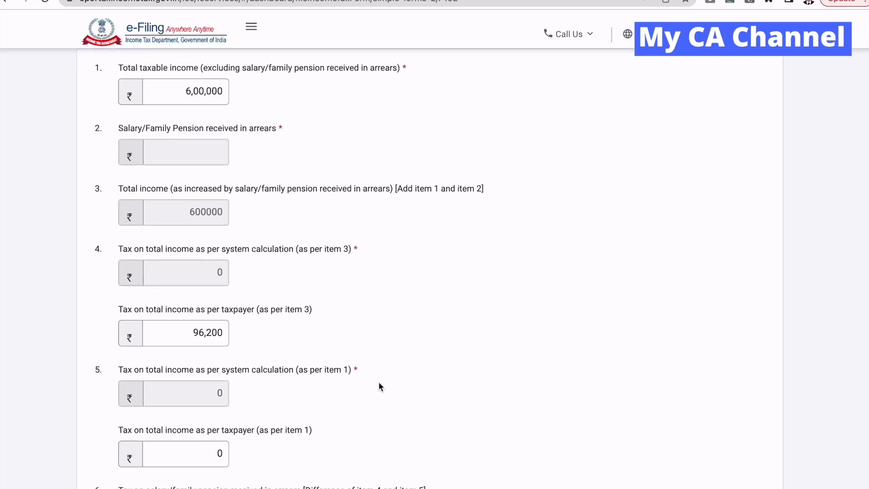
scroll(380, 386, down, 1)
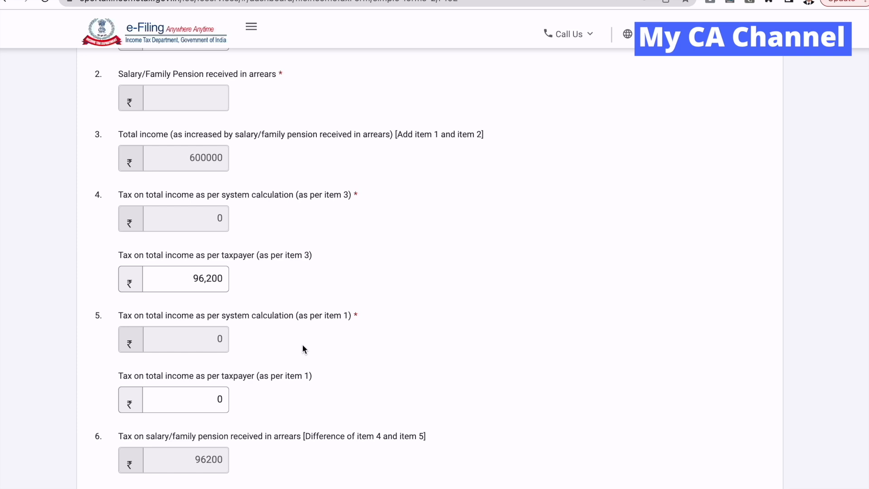
click(219, 401)
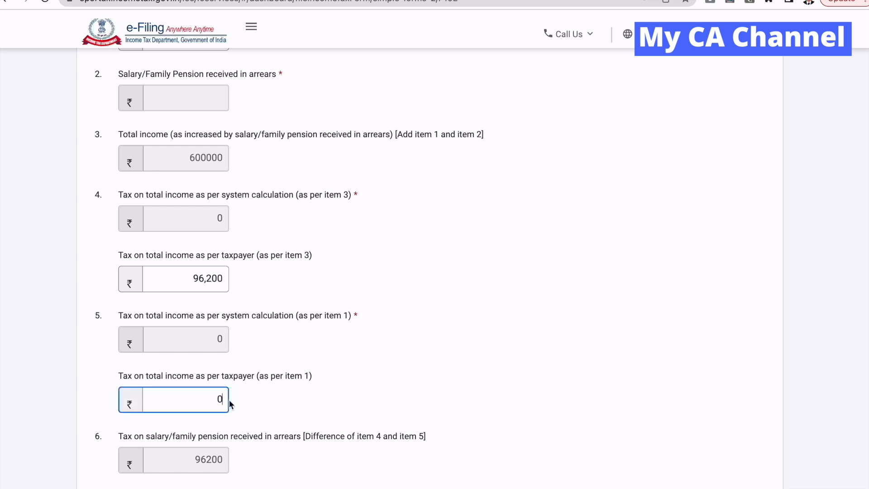
key(BackSpace)
text(33800)
click(374, 364)
Start a new detail entry in Table 'A' for the previous year 2020-21
scroll(374, 364, down, 1)
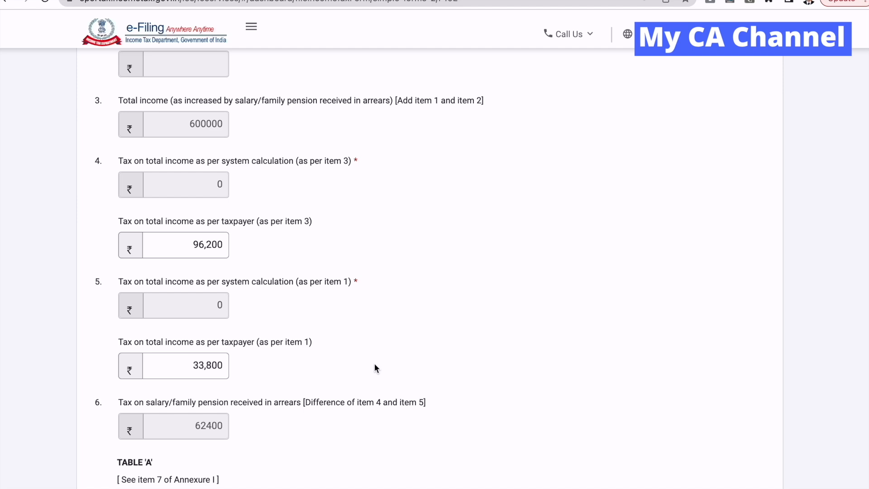
scroll(375, 365, down, 2)
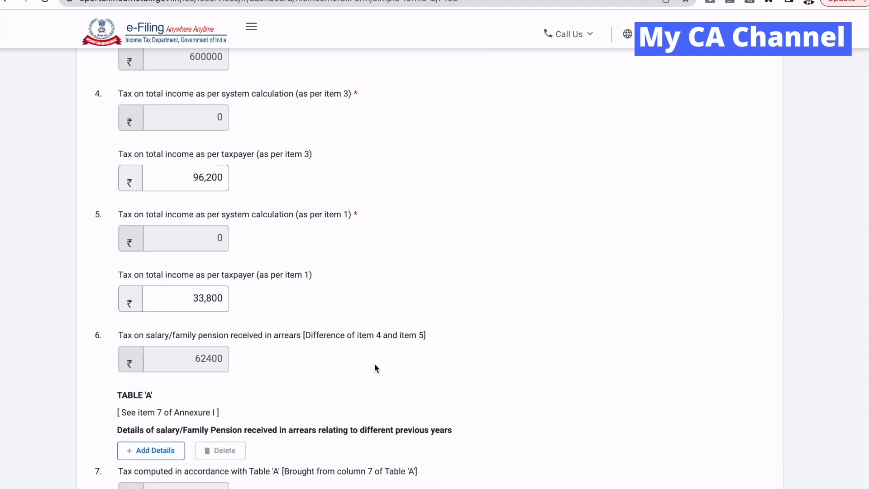
scroll(375, 366, down, 3)
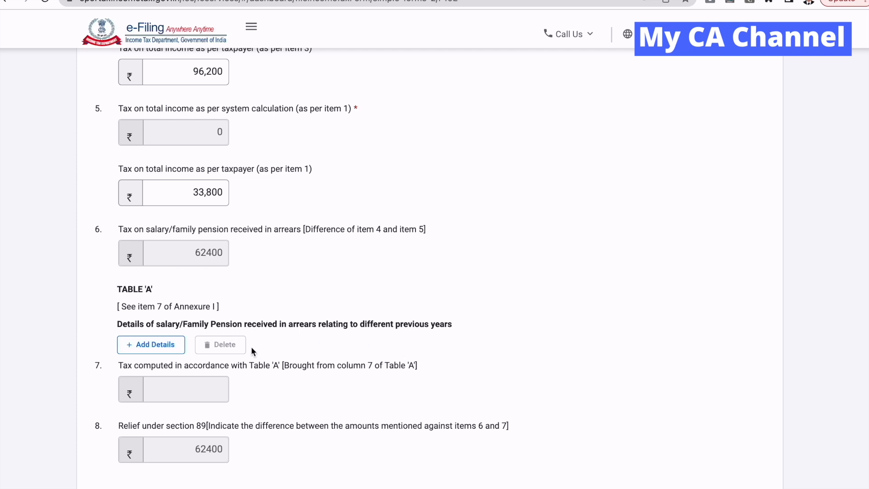
click(158, 345)
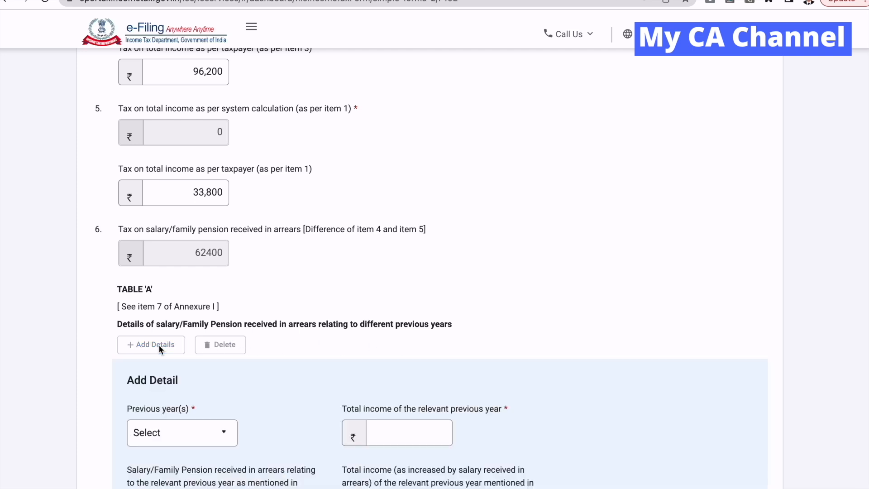
scroll(319, 352, down, 3)
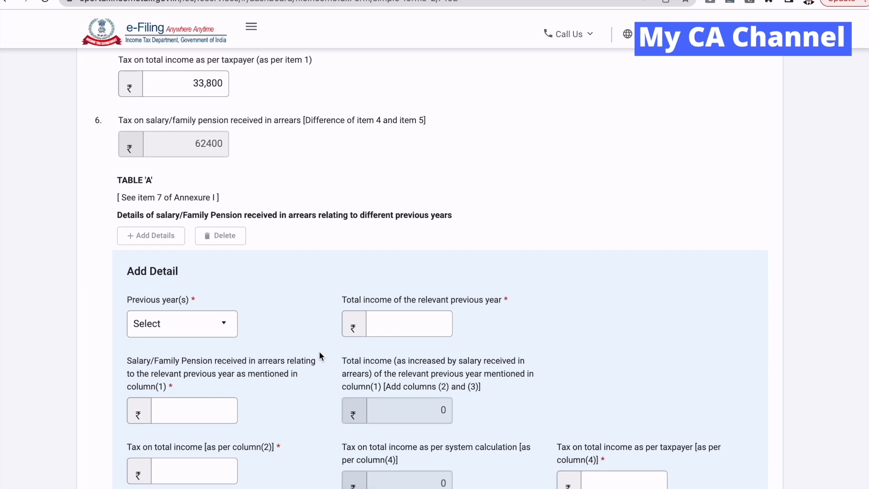
scroll(319, 356, down, 2)
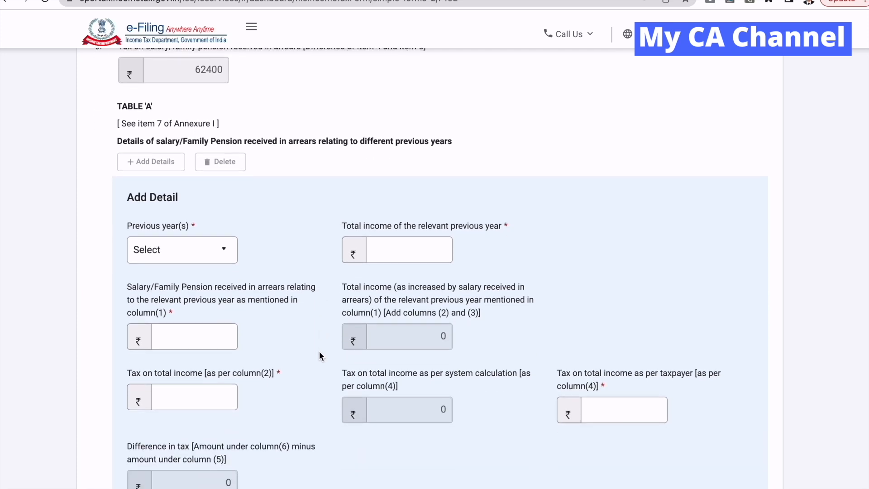
click(223, 253)
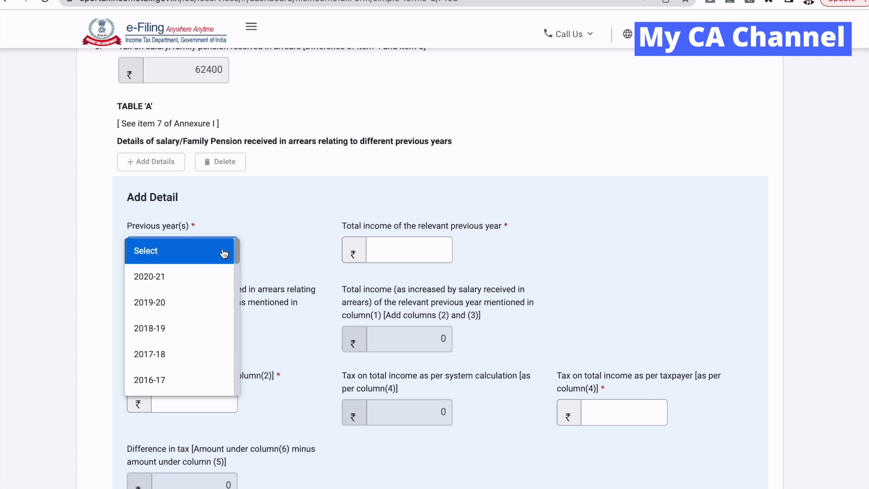
click(195, 281)
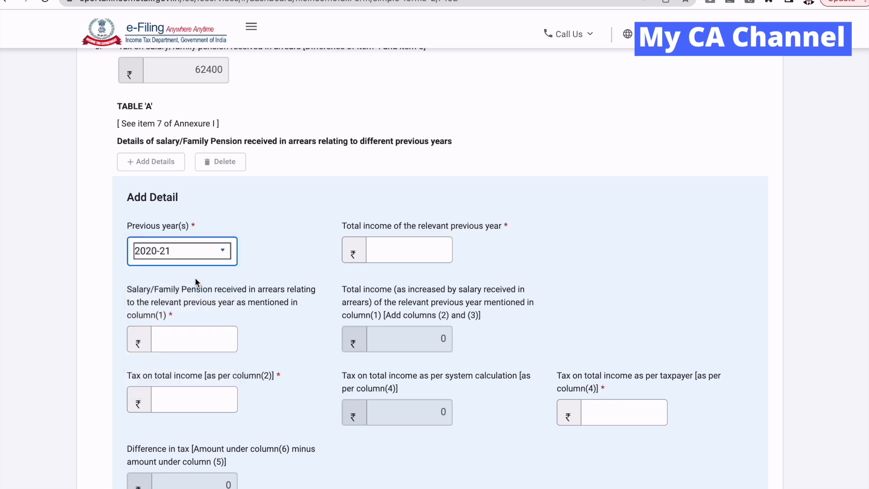
Set the entry's total income of the relevant previous year to 4,75,000 and the salary received in arrears to 1,25,000
click(381, 244)
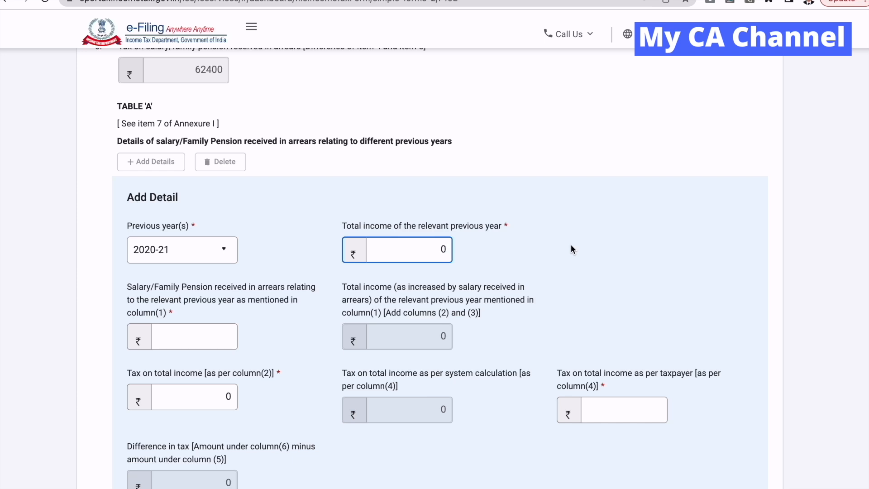
key(BackSpace)
text(475000)
click(193, 334)
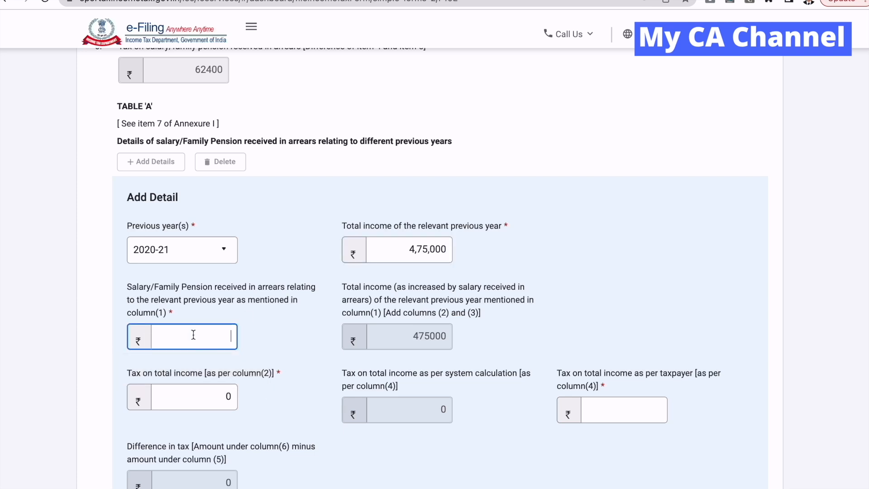
text(125000)
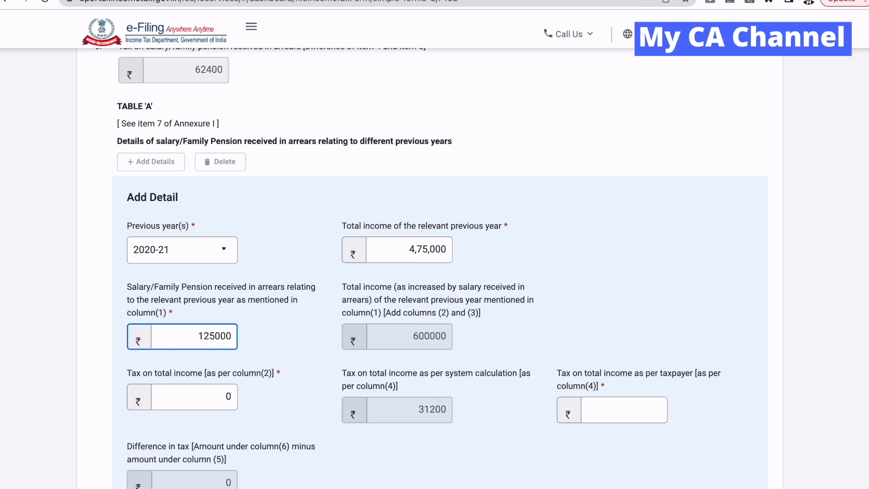
click(496, 328)
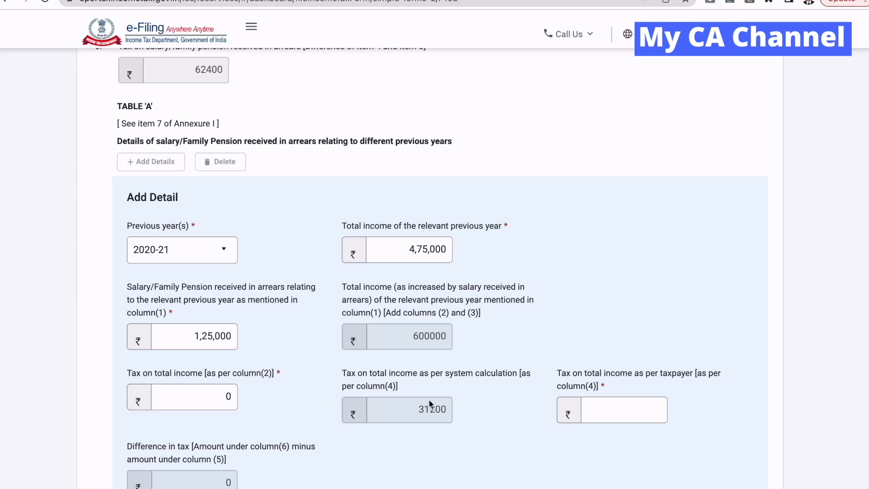
Set the tax on total income as per taxpayer (column 4) to 33,800 and add the entry to Table 'A'
click(597, 407)
scroll(600, 406, down, 1)
scroll(600, 405, down, 1)
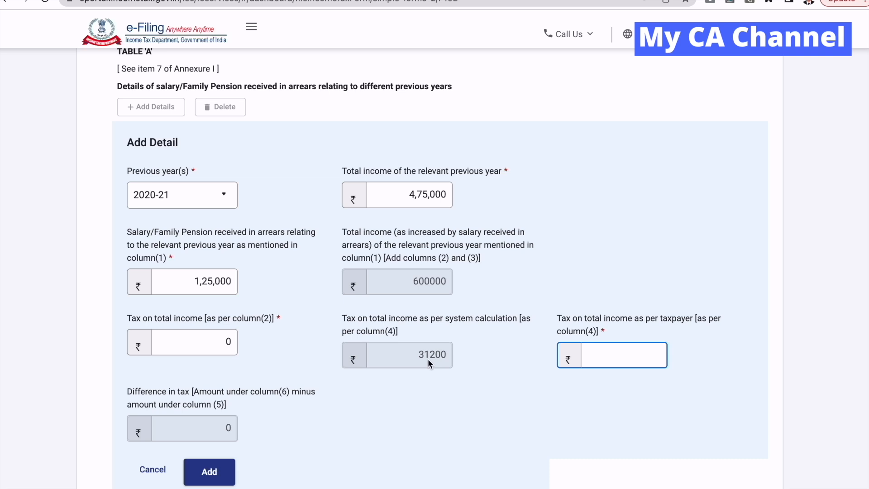
text(33800)
click(471, 388)
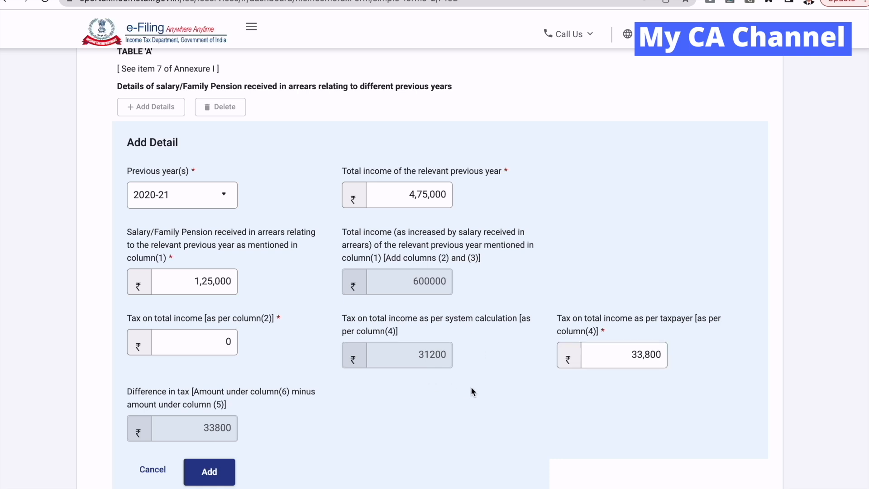
scroll(471, 387, down, 1)
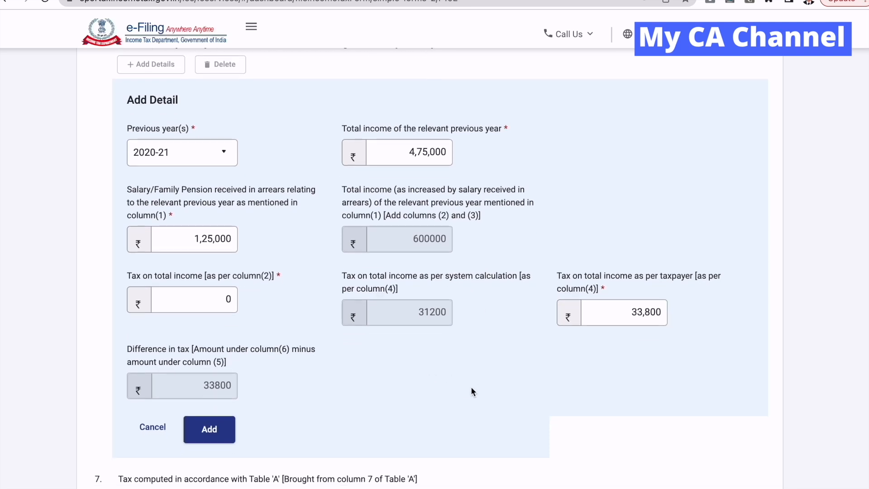
click(210, 429)
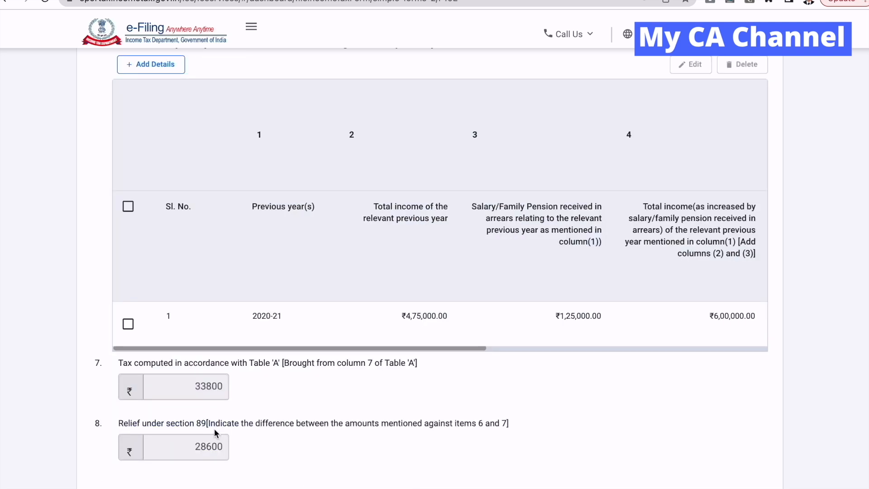
Start another detail entry in Table 'A' for the previous year 2019-20
scroll(214, 431, up, 2)
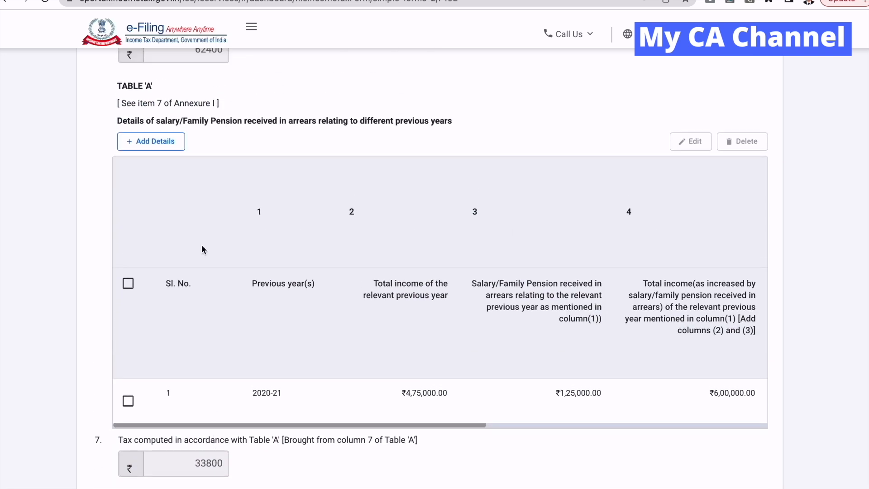
click(164, 141)
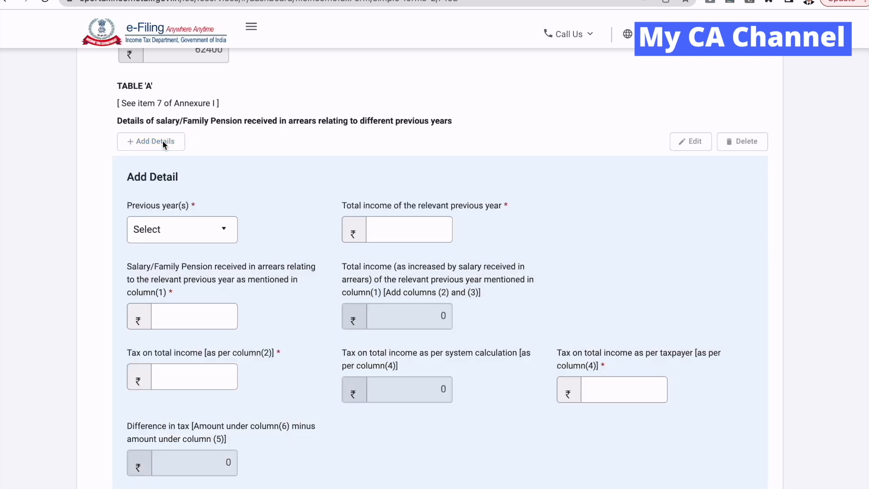
click(224, 231)
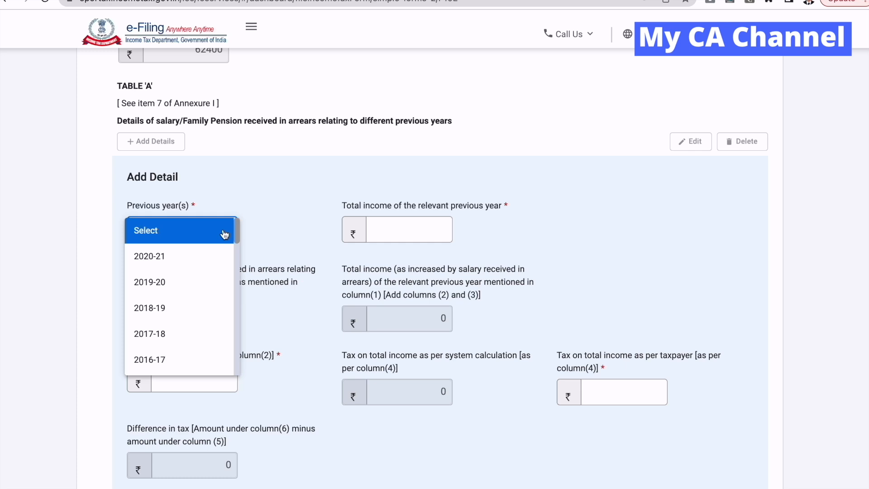
click(185, 282)
Set the 2019-20 entry's total income to 4,00,000 and the salary received in arrears to 1,00,000
click(398, 226)
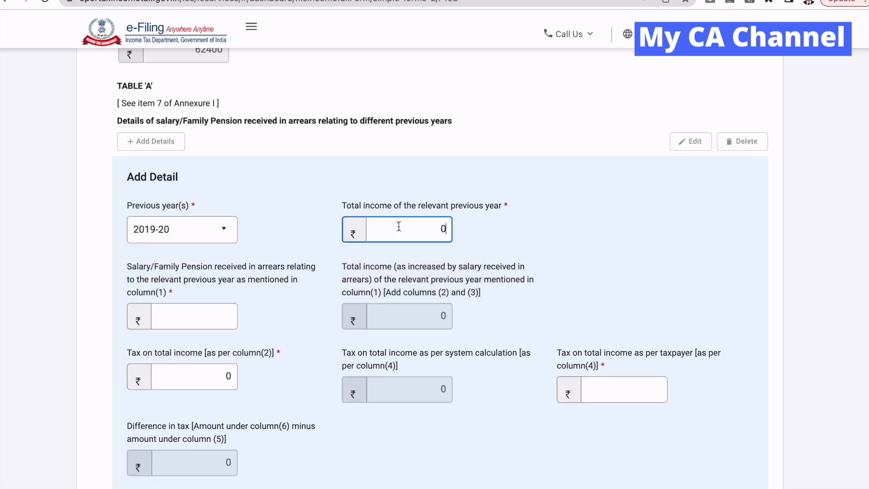
text(4,00,00)
text(0)
click(547, 264)
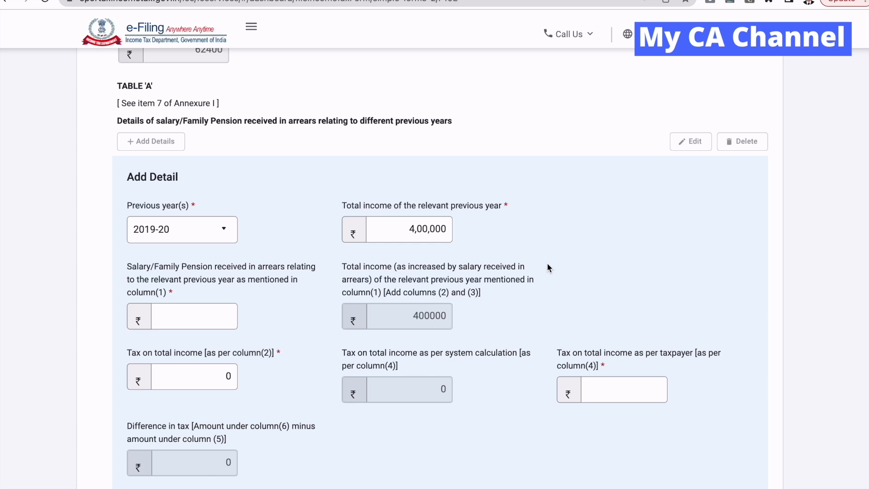
click(207, 317)
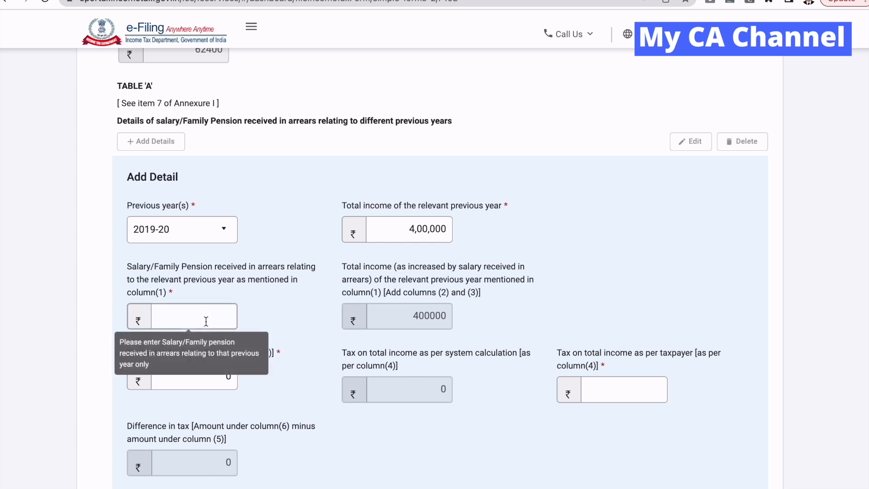
text(100000)
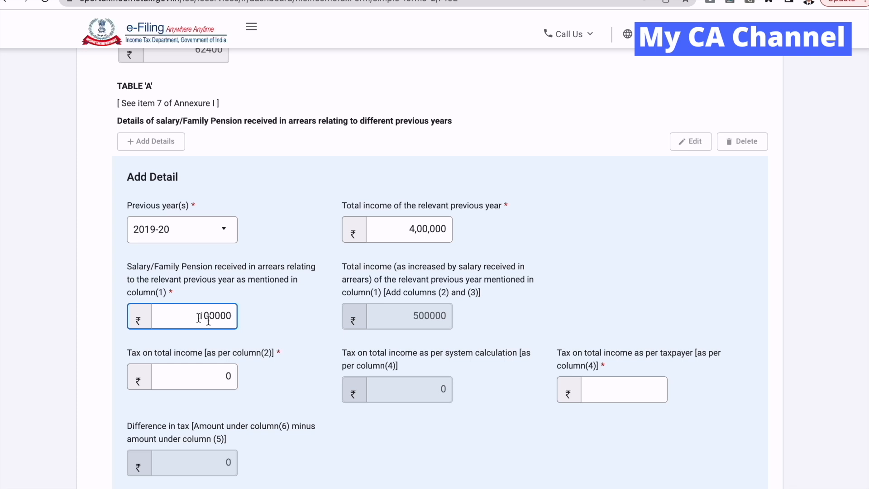
click(477, 330)
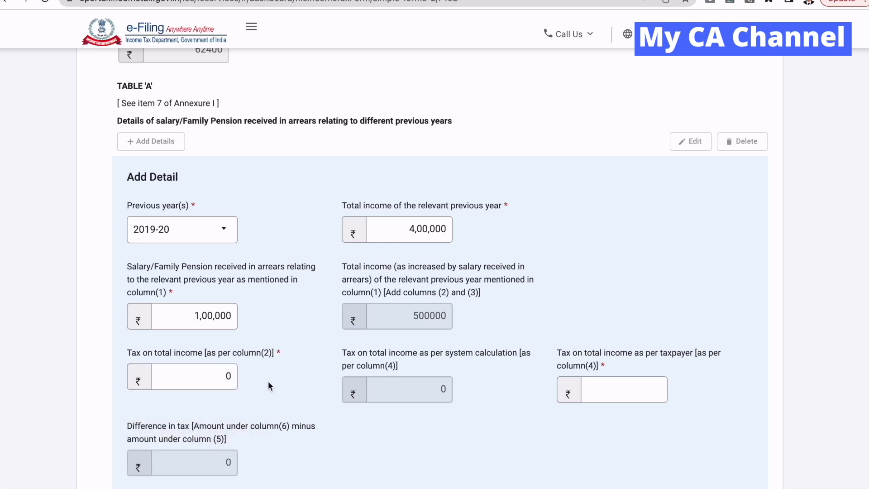
Set the 2019-20 tax on total income as per taxpayer (column 4) to 0 and add the entry to Table 'A'
click(606, 388)
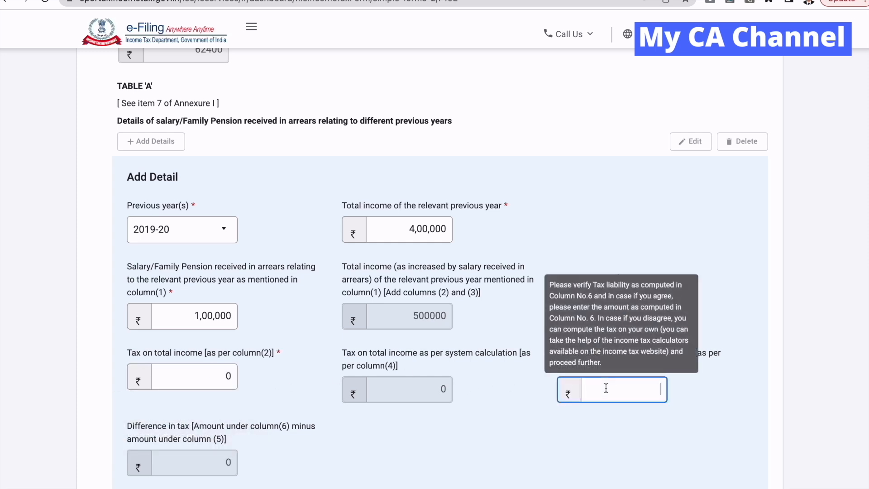
text(0)
click(503, 424)
scroll(503, 425, down, 1)
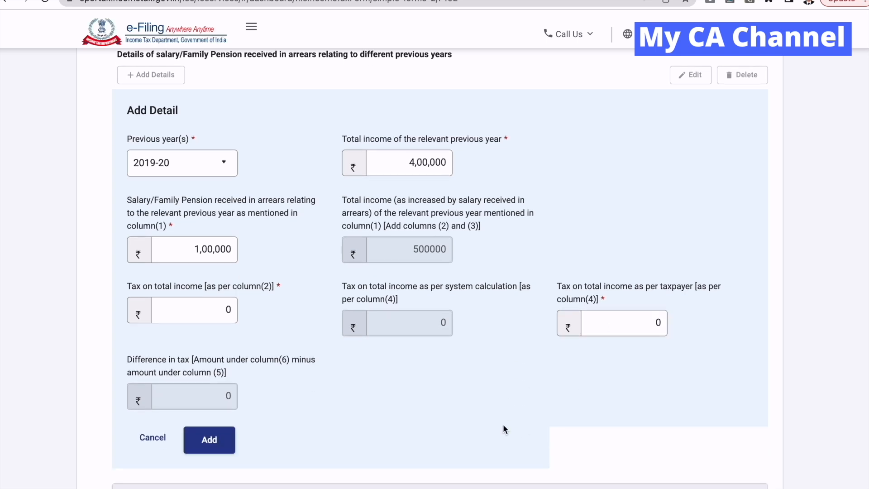
click(217, 441)
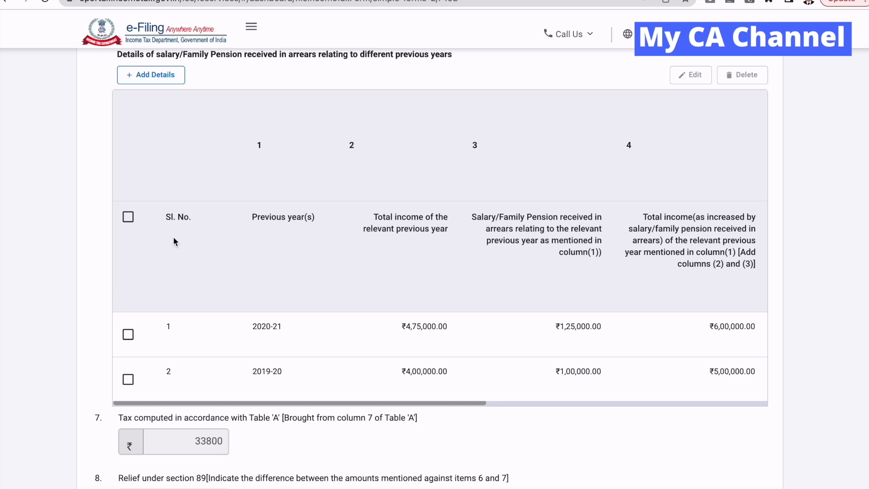
Start a third detail entry in Table 'A' for the previous year 2018-19
click(161, 75)
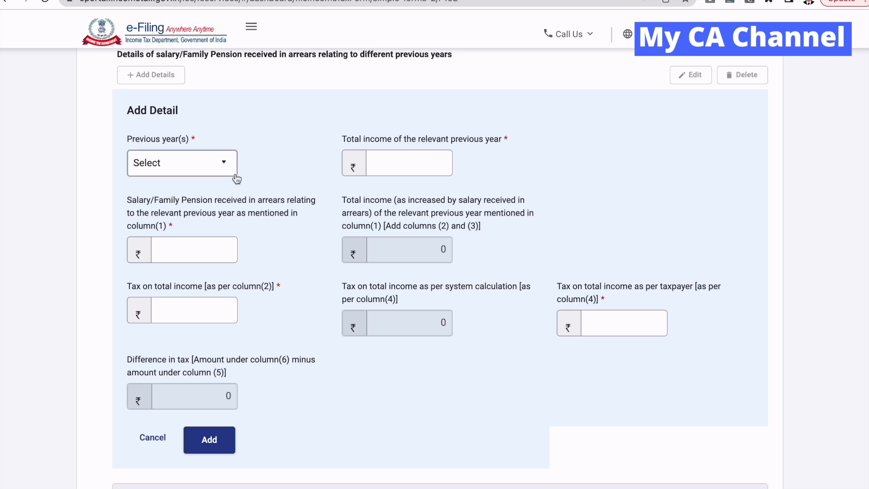
click(226, 163)
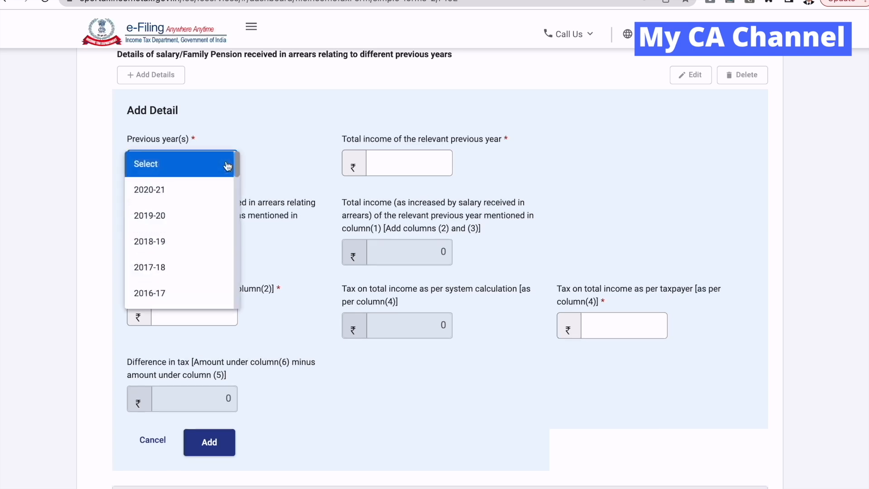
click(193, 243)
Set the 2018-19 entry's total income to 3,85,000 and the salary received in arrears to 75,000
click(392, 167)
text(0)
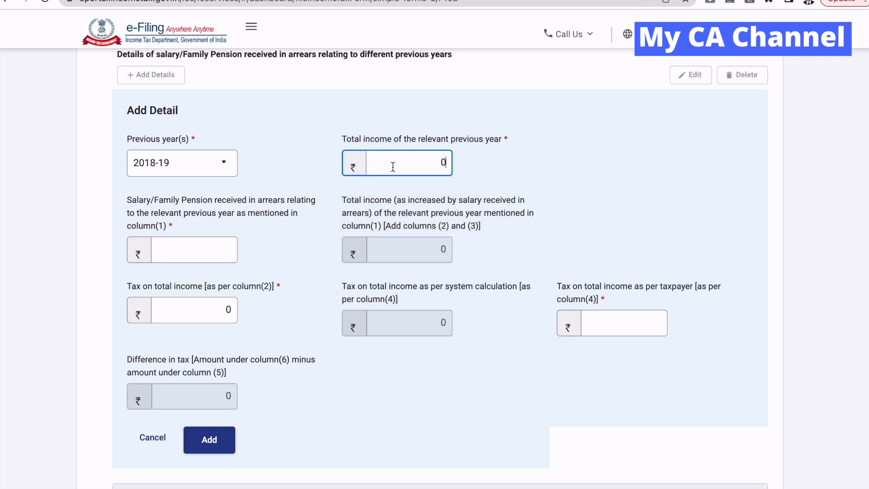
text(385000)
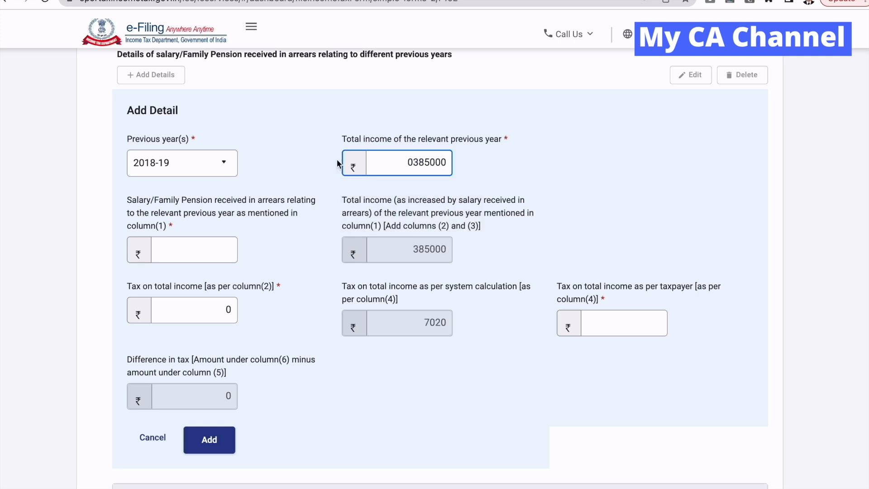
click(196, 250)
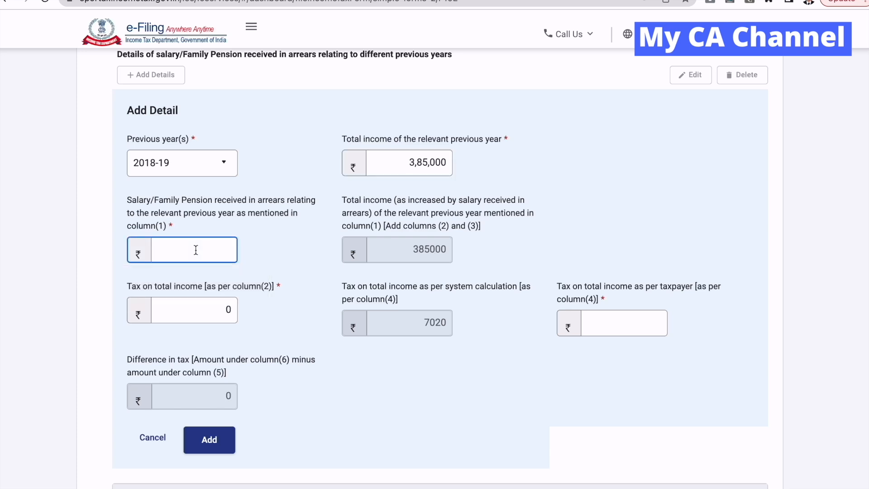
text(75000)
click(516, 247)
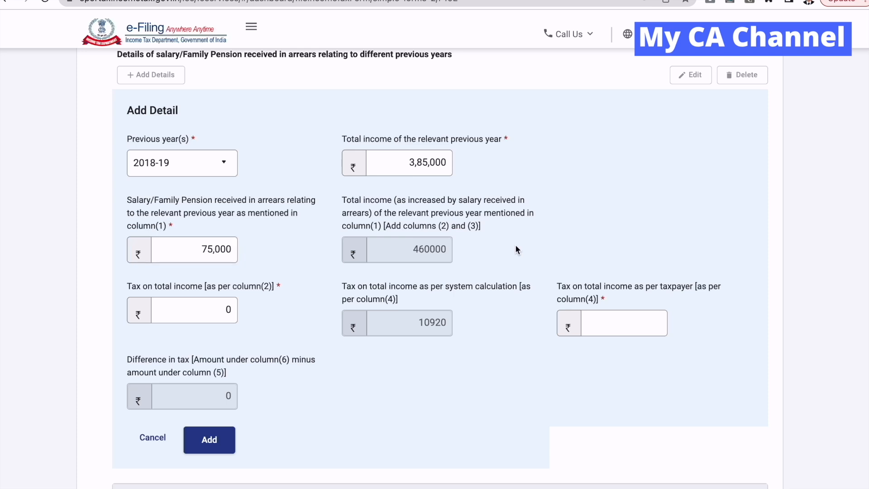
Set the 2018-19 entry's tax on total income as per column 2 to 7,020
key(Tab)
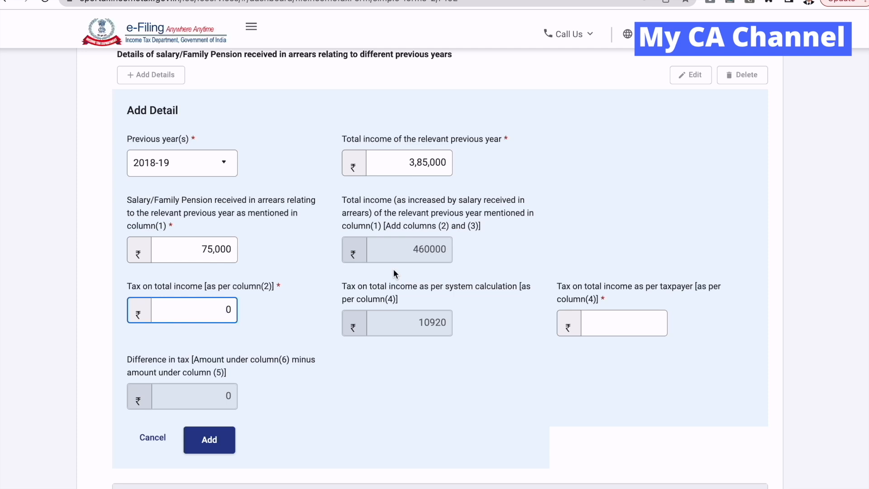
text(7020)
click(498, 354)
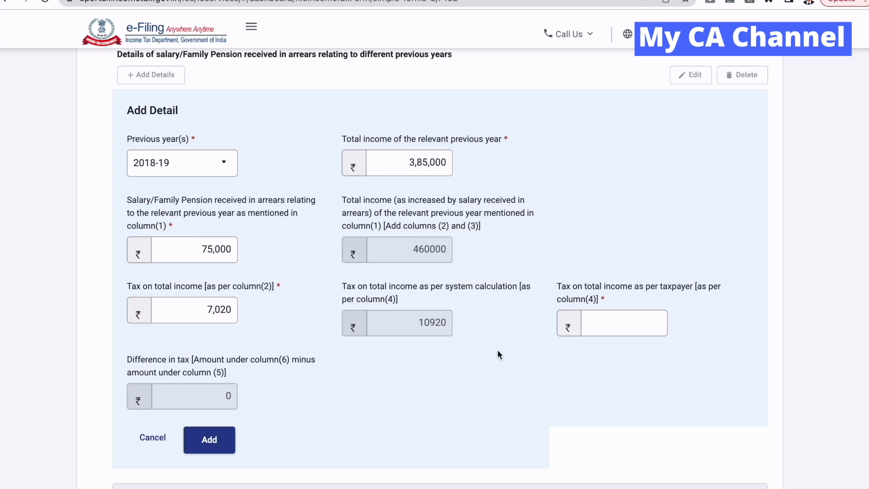
Set the 2018-19 tax on total income as per taxpayer (column 4) to 10,920 and add the entry to Table 'A'
click(593, 324)
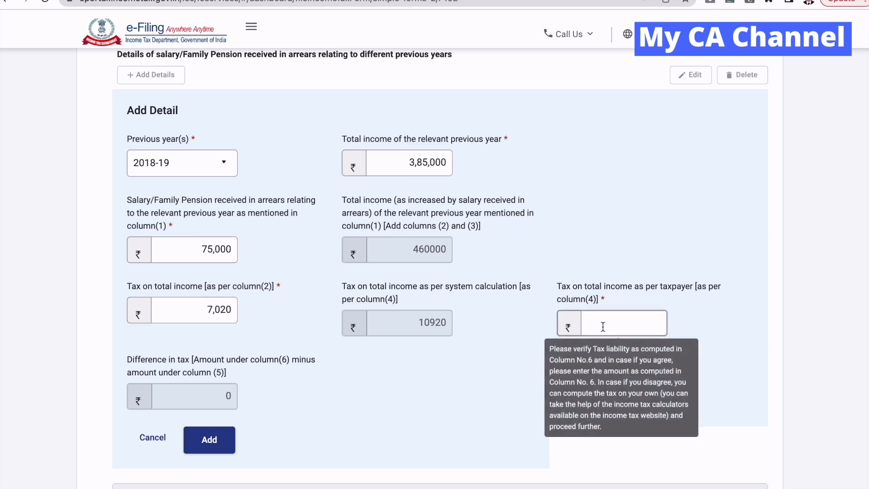
text(10920)
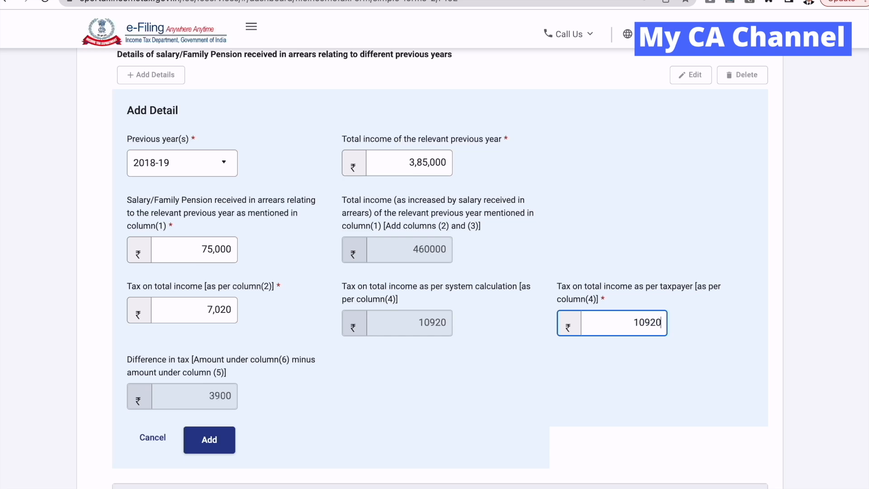
click(440, 370)
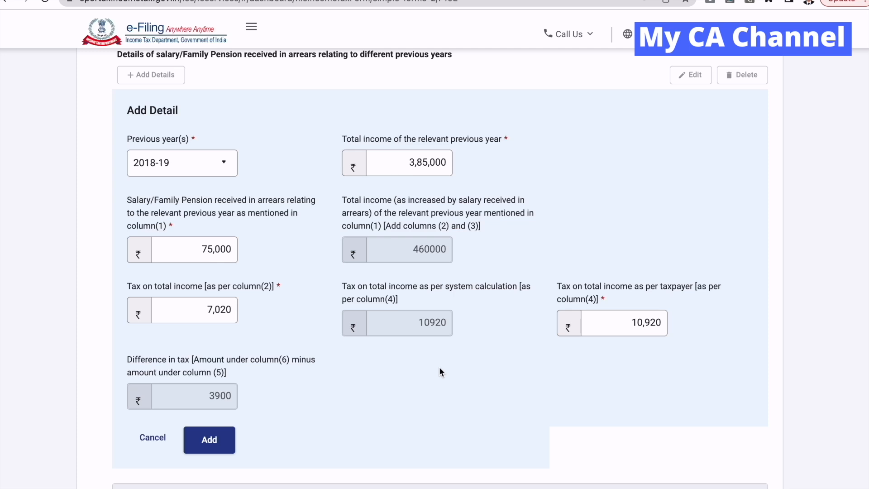
scroll(439, 369, down, 1)
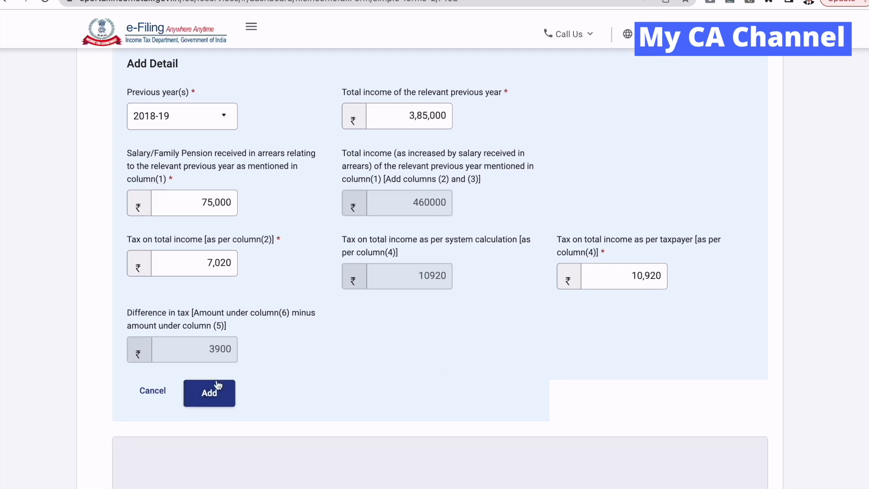
click(216, 394)
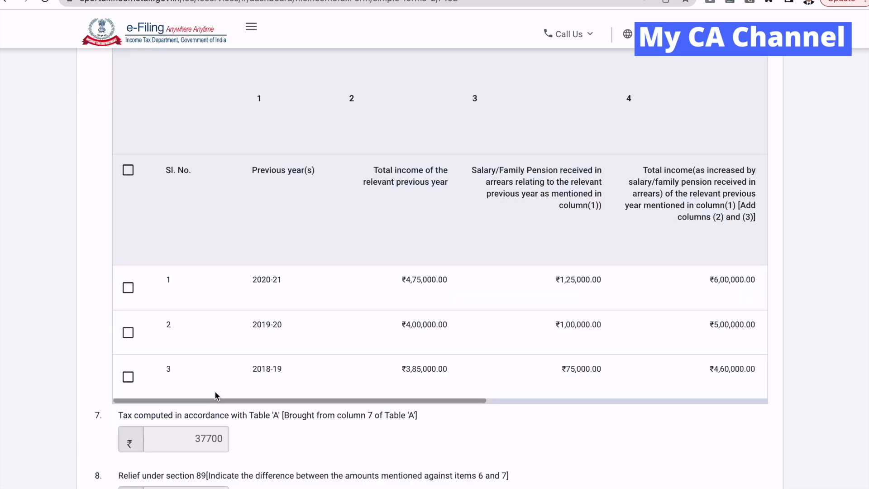
Review the Annexure I income and tax items, the Table 'A' entries and the relief under section 89
scroll(214, 395, down, 3)
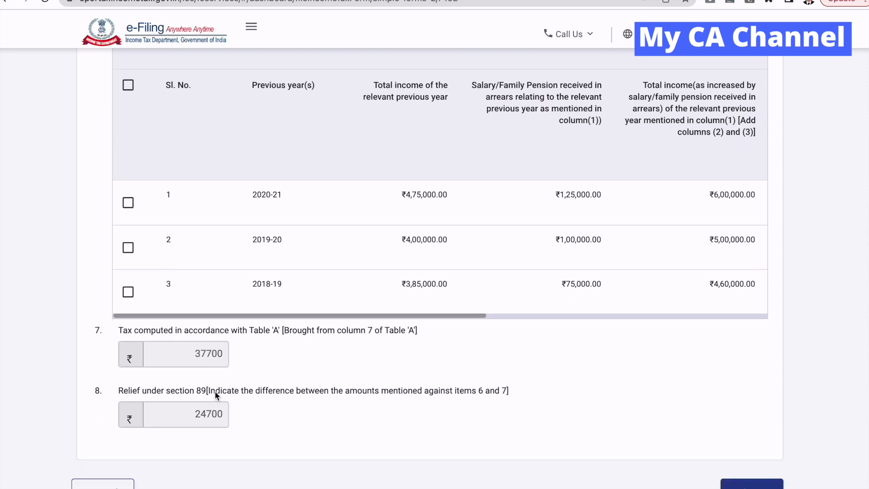
scroll(216, 393, up, 10)
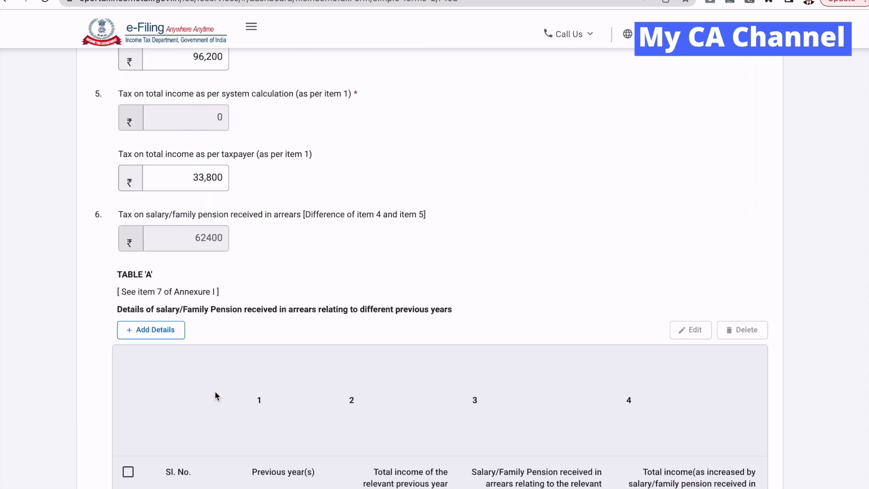
scroll(215, 394, up, 2)
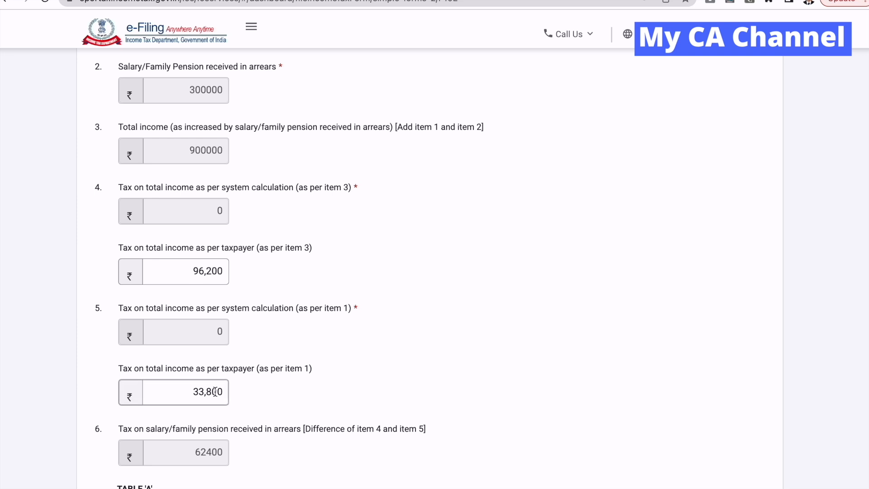
scroll(246, 224, up, 1)
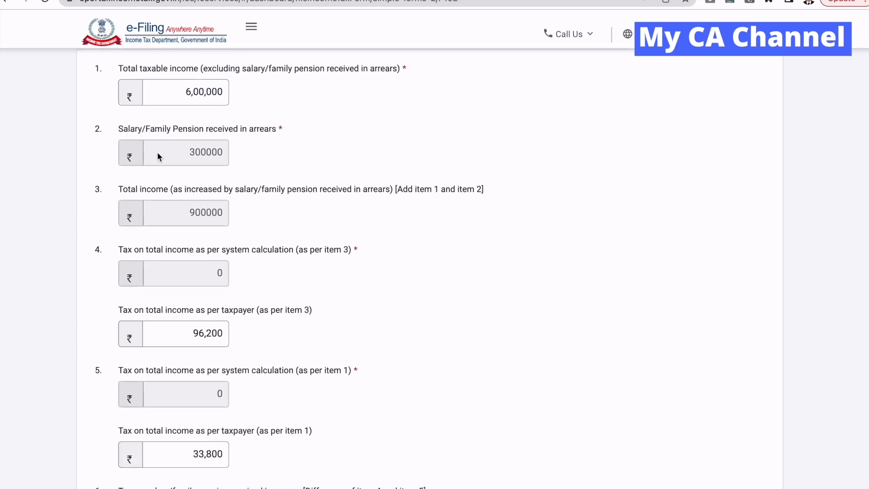
mouse_move(214, 93)
scroll(285, 275, down, 3)
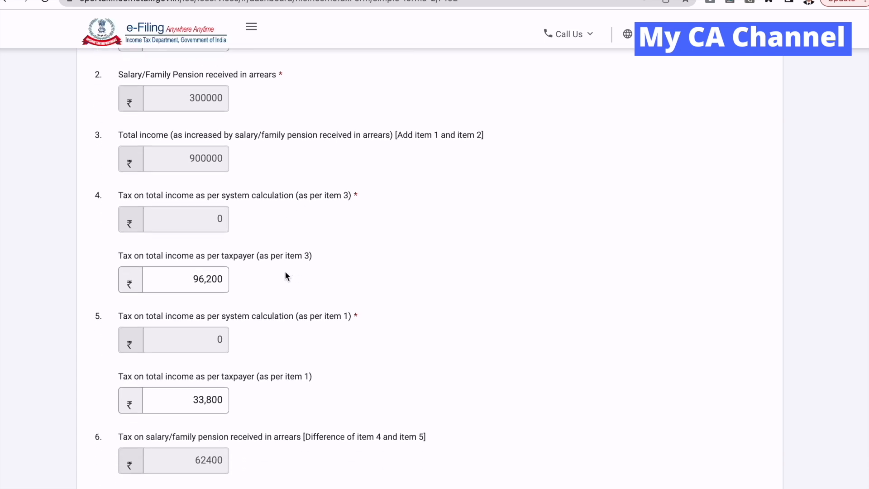
scroll(361, 342, down, 8)
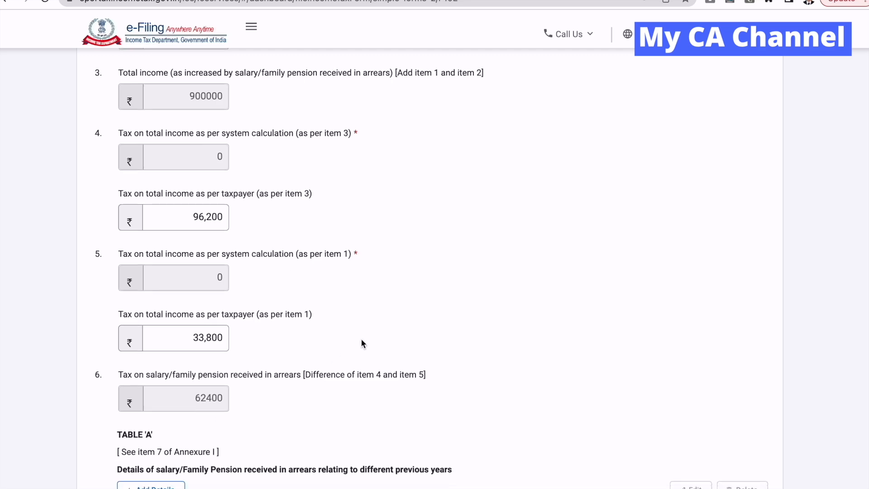
scroll(361, 342, down, 3)
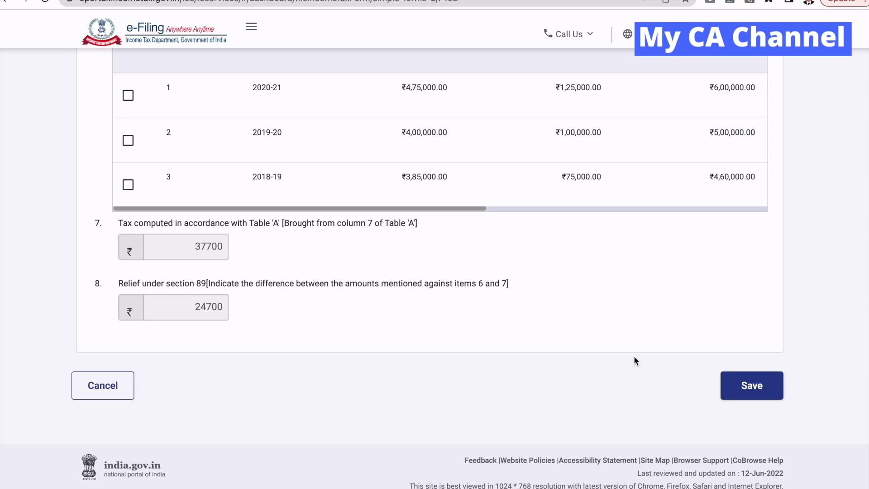
Save the Annexure I details, and accept and save the declaration in the Verification section
click(749, 386)
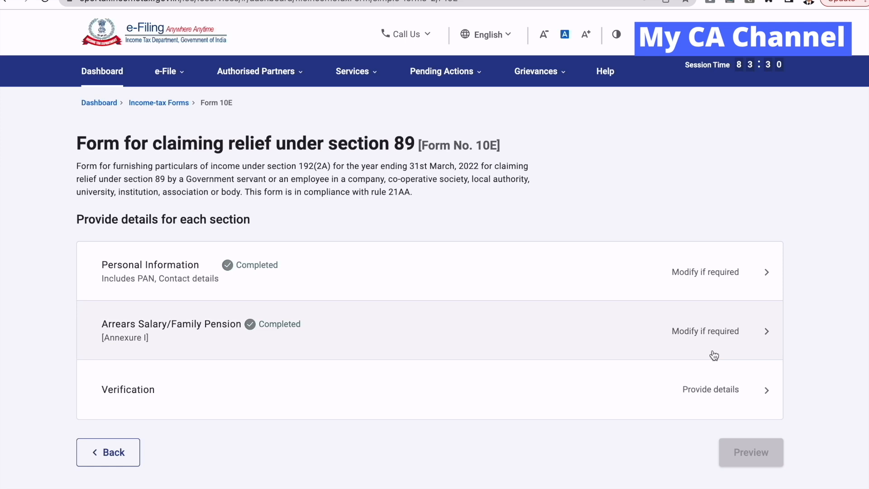
click(753, 391)
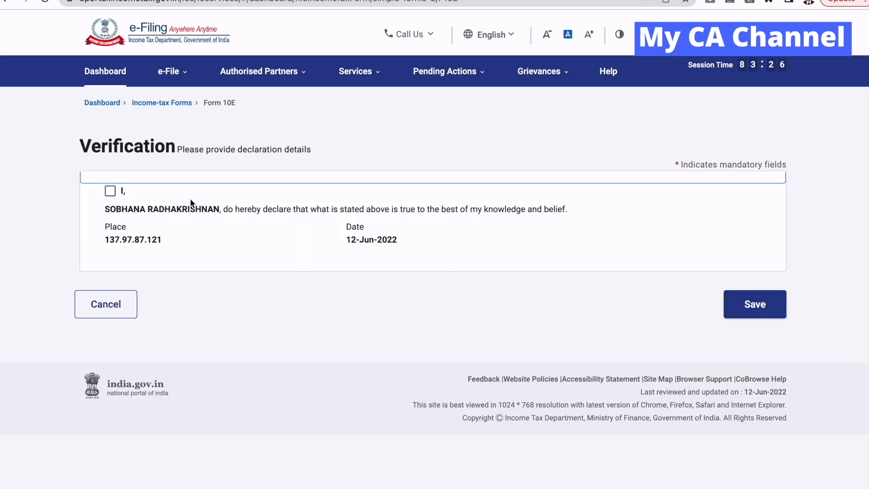
click(110, 191)
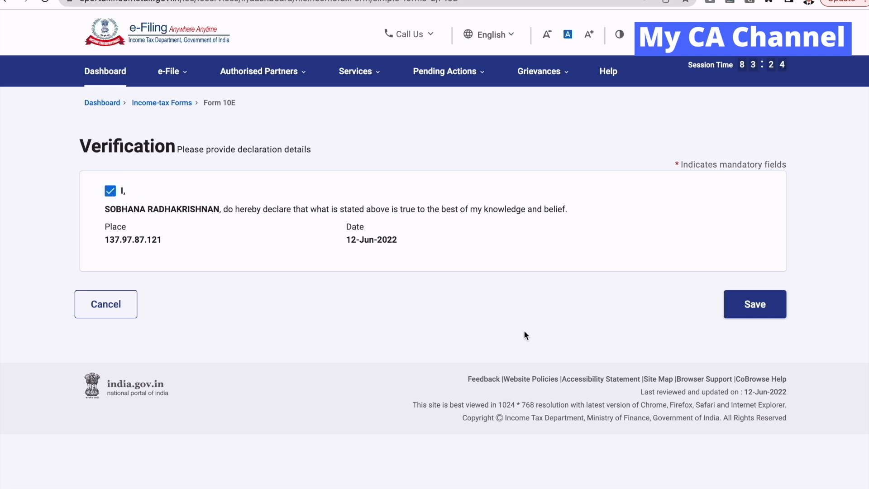
click(761, 310)
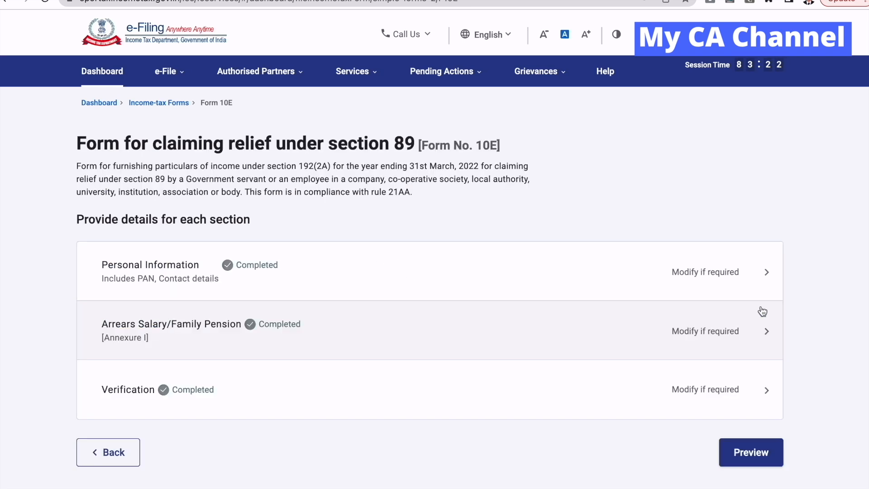
Preview the completed Form 10E through Annexure I and Table 'A', and confirm proceeding to e-verification
click(752, 453)
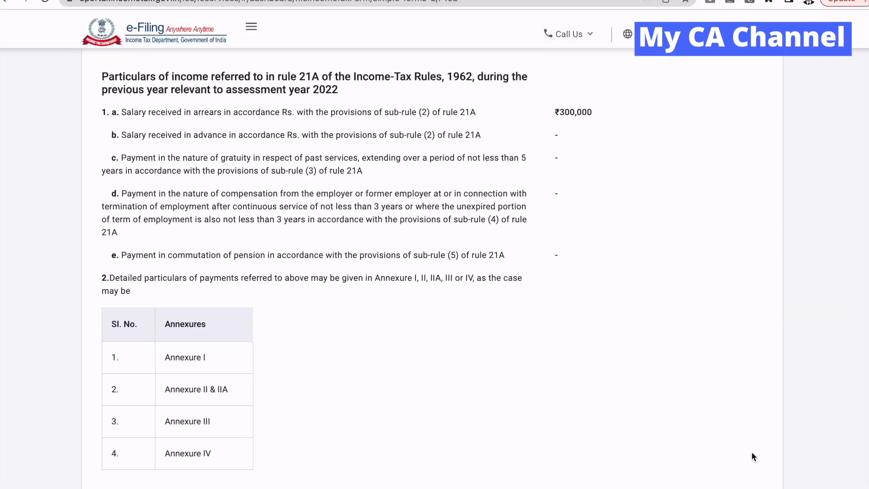
scroll(751, 451, down, 8)
scroll(751, 451, down, 5)
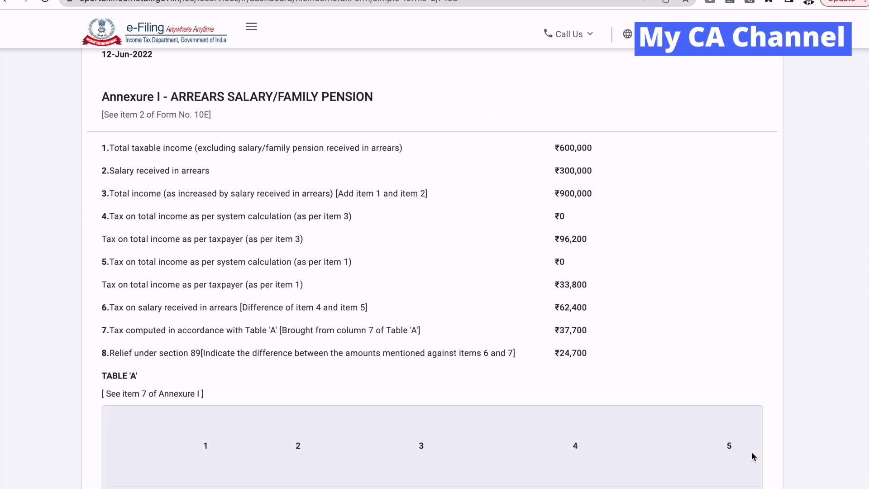
scroll(751, 452, down, 2)
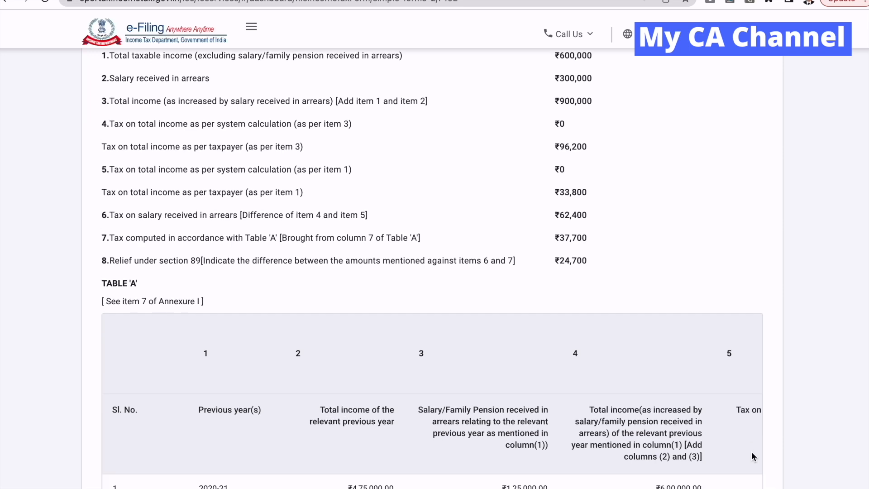
scroll(751, 456, down, 4)
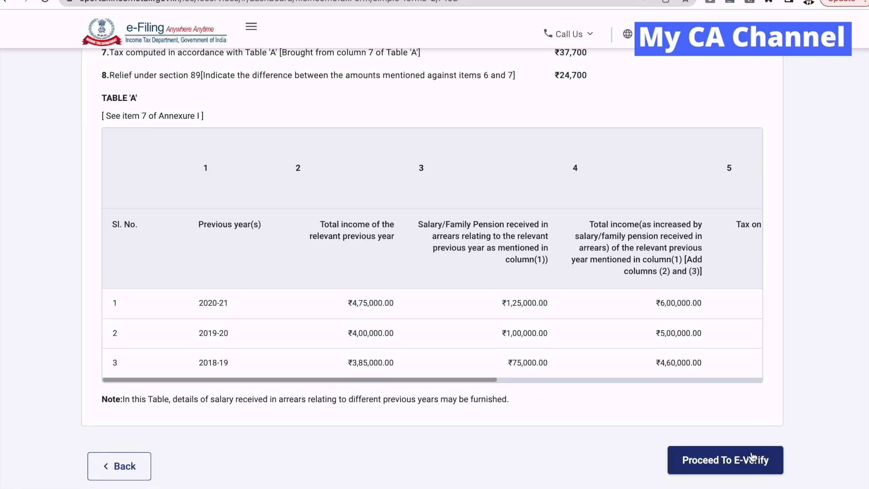
click(744, 466)
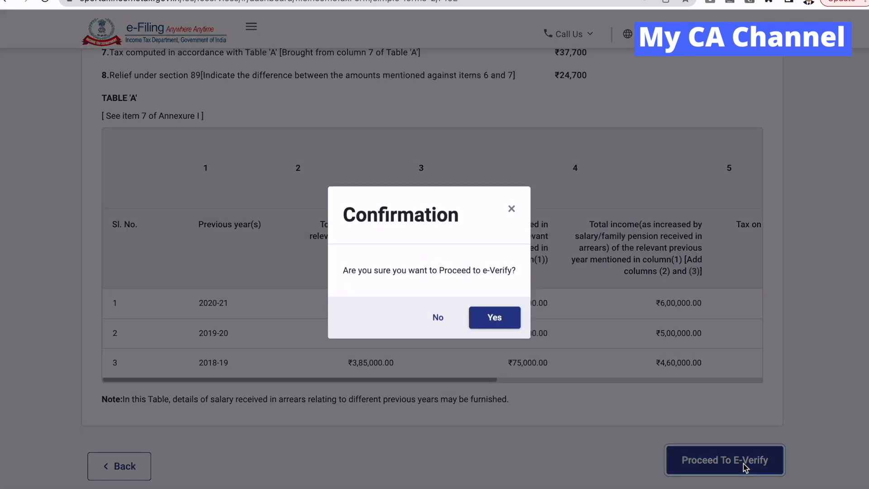
click(503, 321)
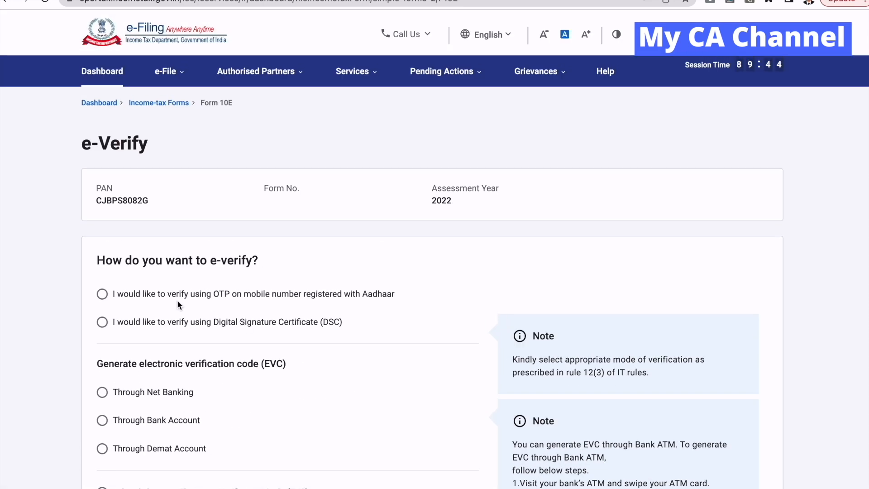
Choose e-verification by OTP on the Aadhaar-registered mobile number, agree to validate the Aadhaar details, and generate the Aadhaar OTP
click(103, 294)
scroll(589, 302, down, 6)
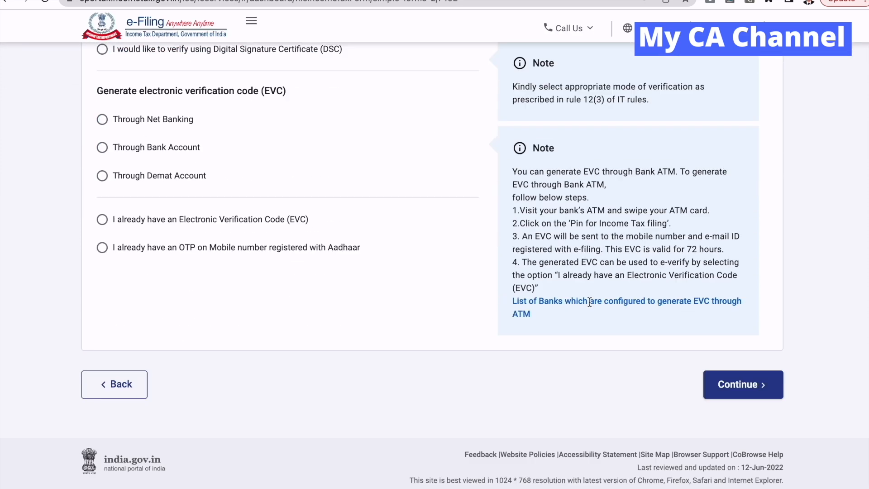
click(742, 396)
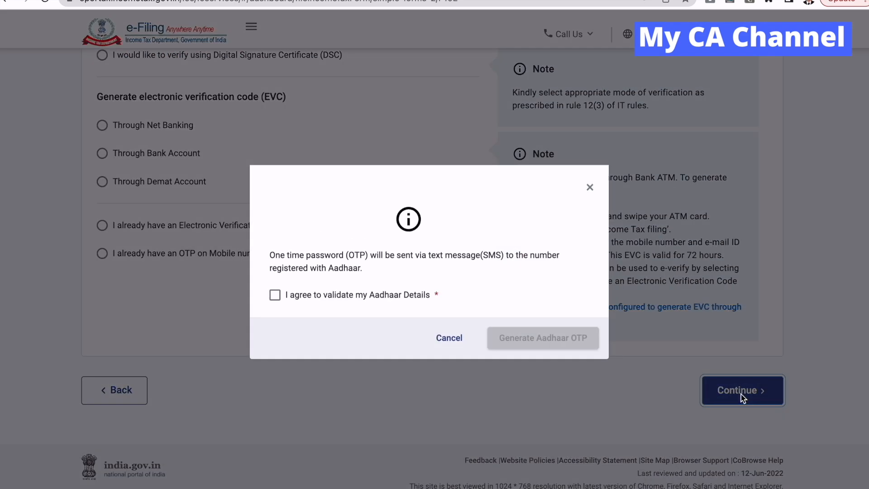
click(275, 296)
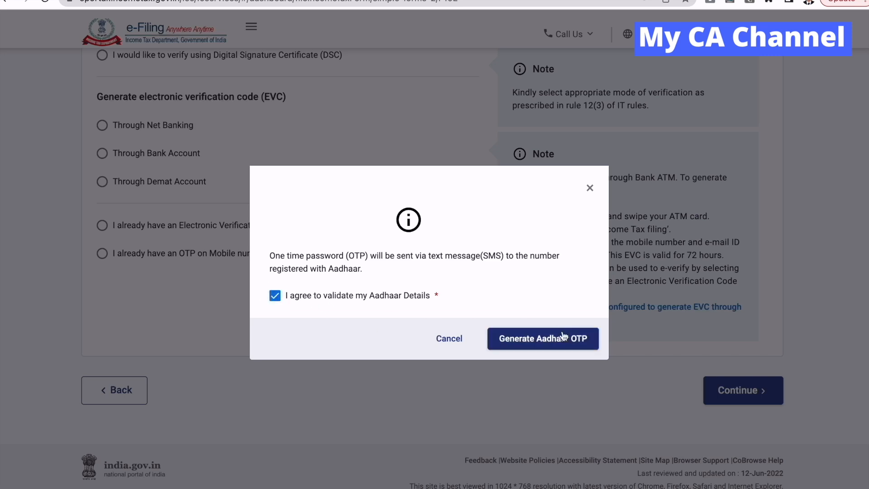
click(548, 342)
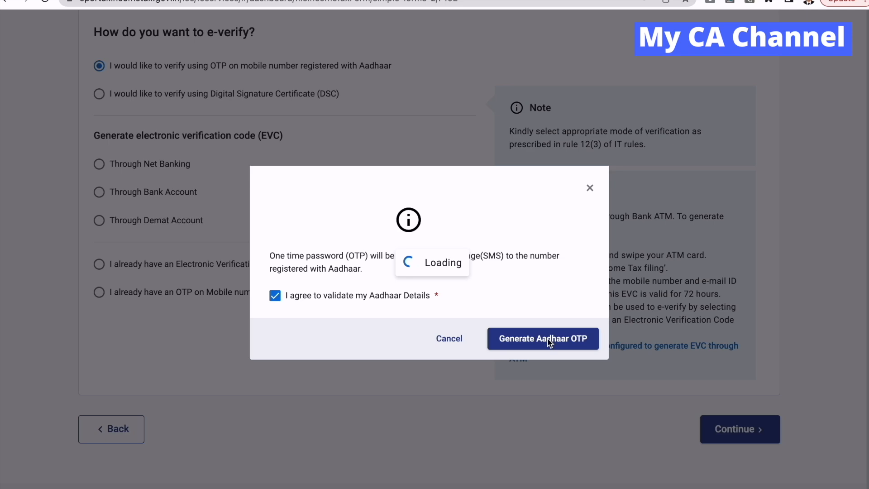